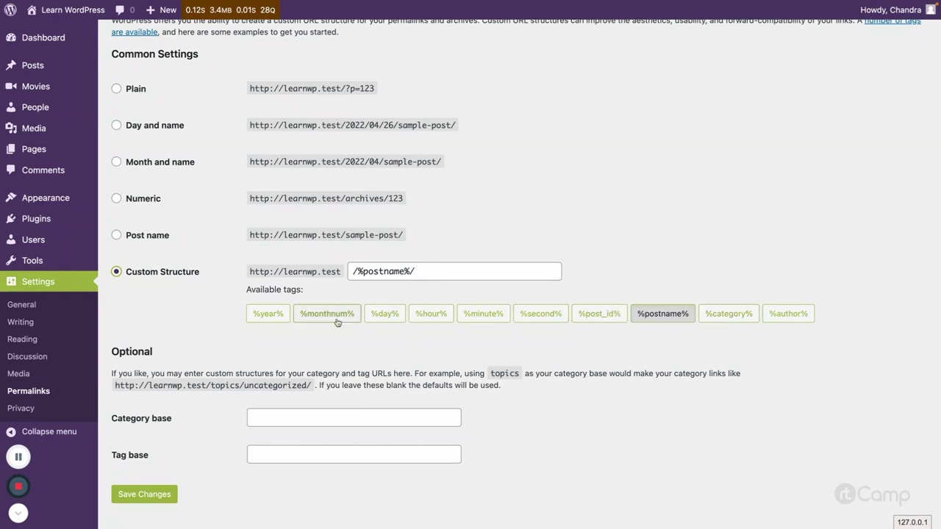
Step: Replace the custom permalink structure with /articles/ plus %category%, %postname% and %post_id% tags
left_click(376, 274)
triple_click(377, 276)
type("/articles/")
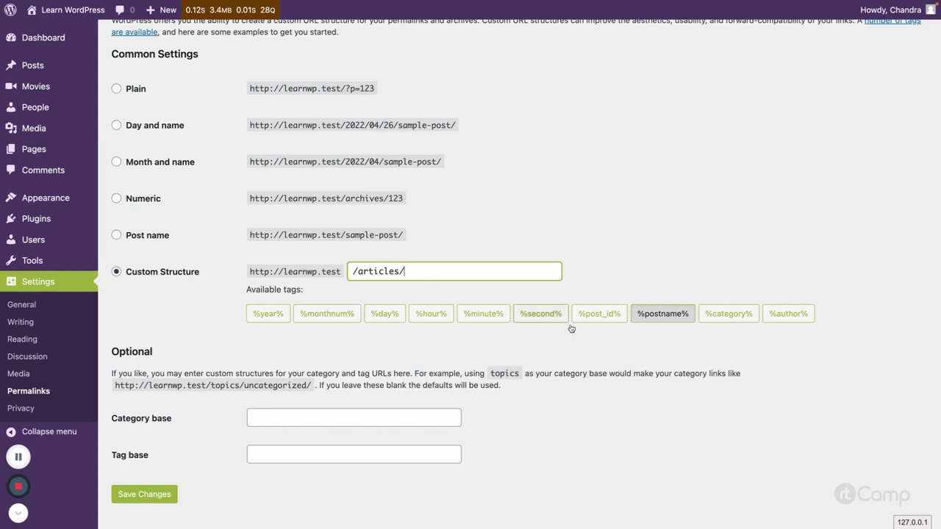
left_click(728, 314)
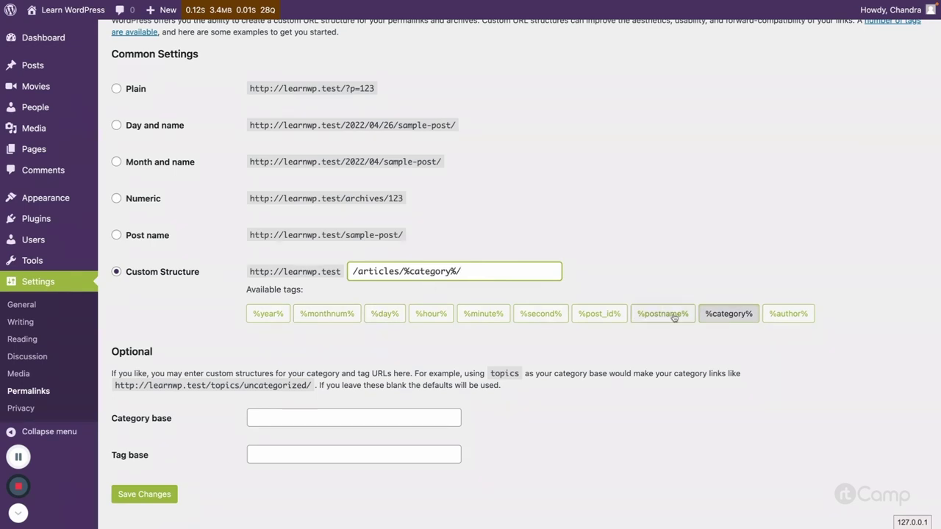
left_click(639, 316)
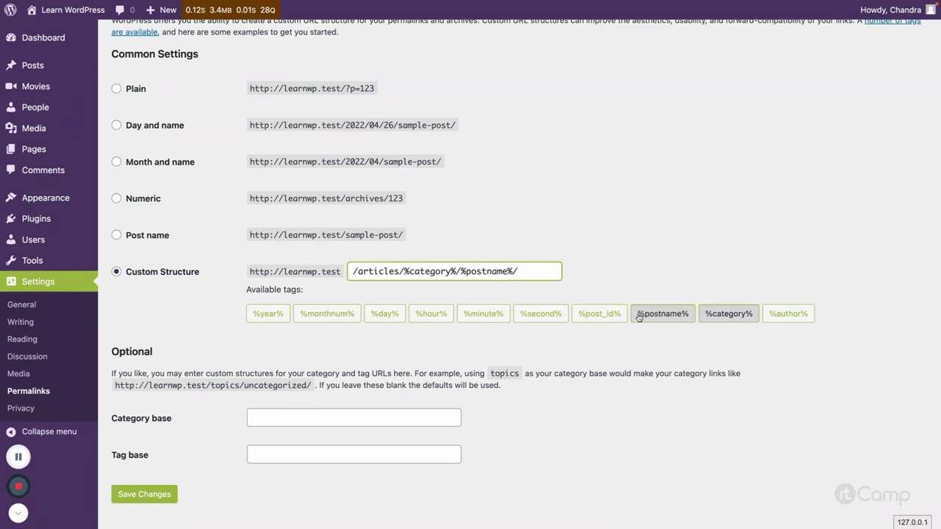
left_click(598, 314)
Step: Insert a hyphen between %postname% and %post_id% and save the permalink settings
left_click(504, 271)
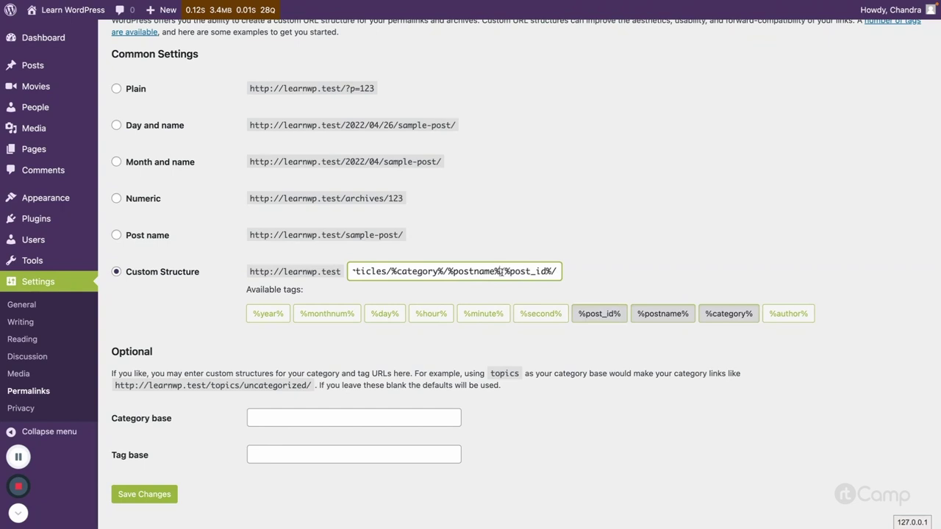
type("-")
left_click(592, 272)
scroll(153, 446, "down", 1)
left_click(155, 467)
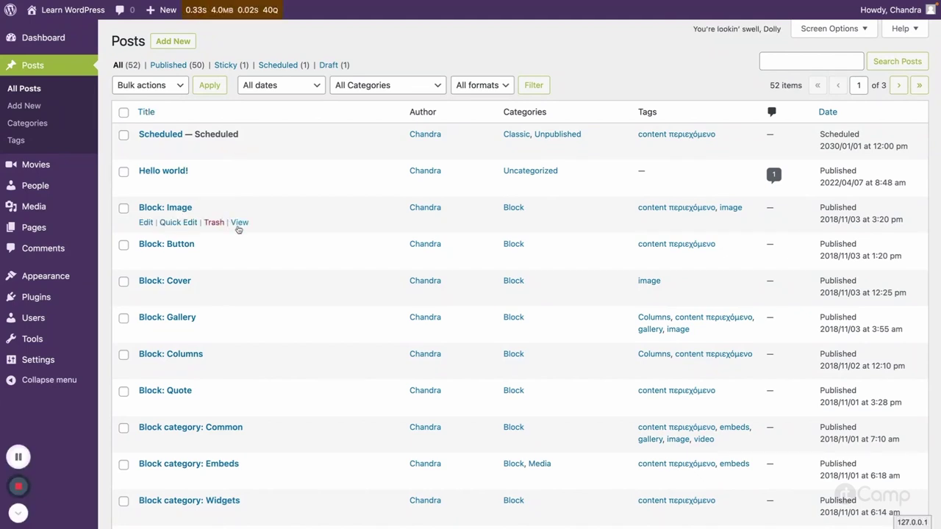
Step: View the Block: Image post and inspect each part of its /articles/block/block-image-1788/ URL
left_click(239, 222)
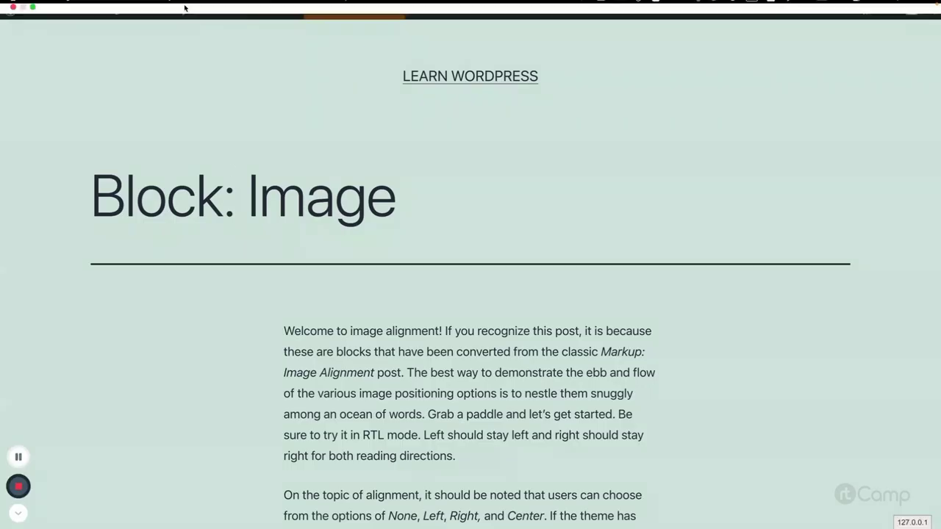
double_click(185, 57)
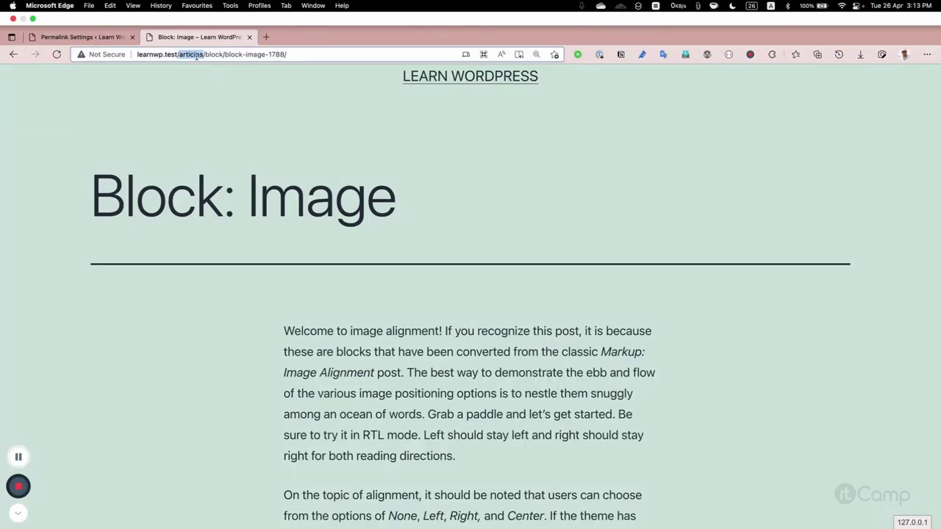
double_click(210, 55)
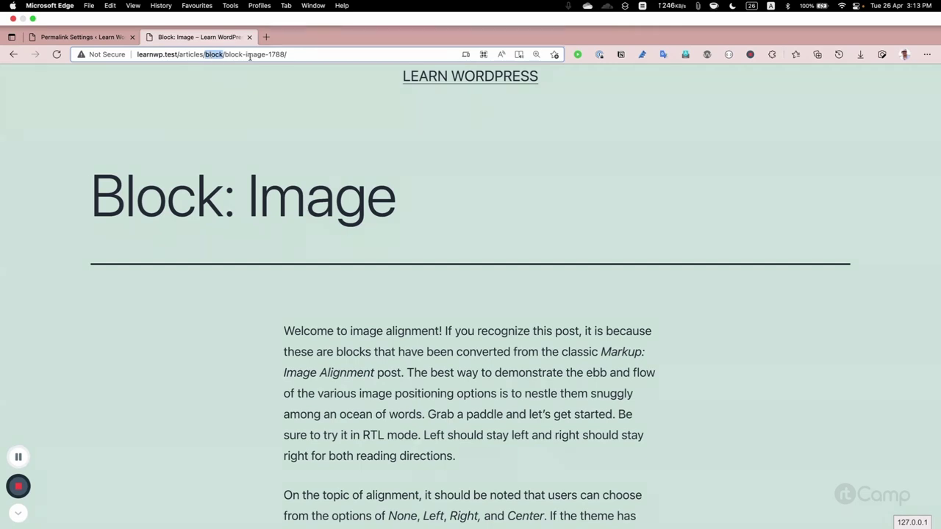
double_click(240, 56)
left_click(250, 56)
double_click(249, 56)
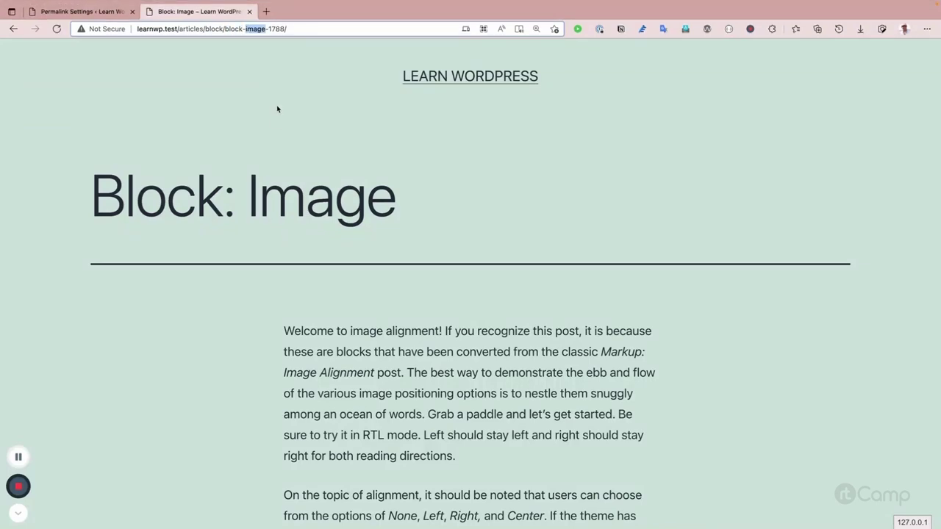
double_click(276, 29)
left_click(92, 12)
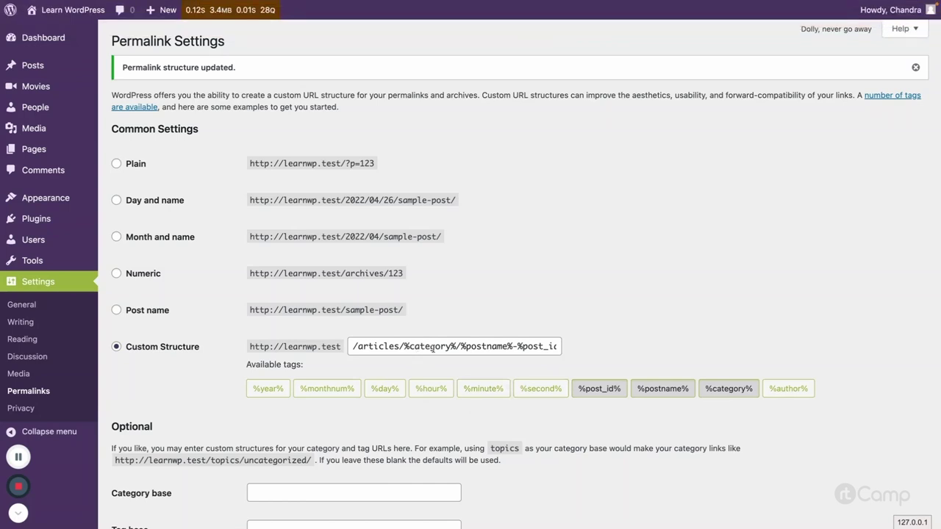
Step: Review the saved /articles custom structure field on the Permalink Settings page
scroll(320, 411, "down", 1)
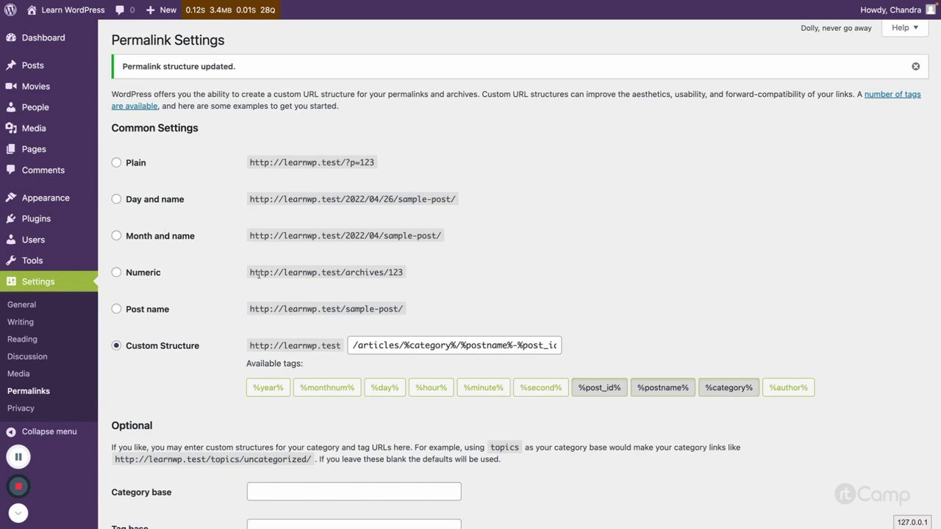
double_click(387, 346)
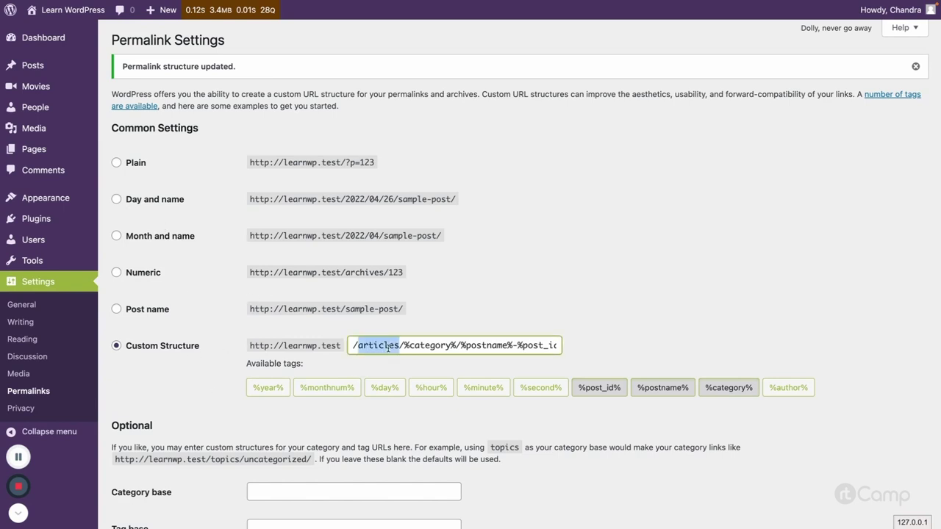
left_click(455, 305)
scroll(194, 370, "down", 1)
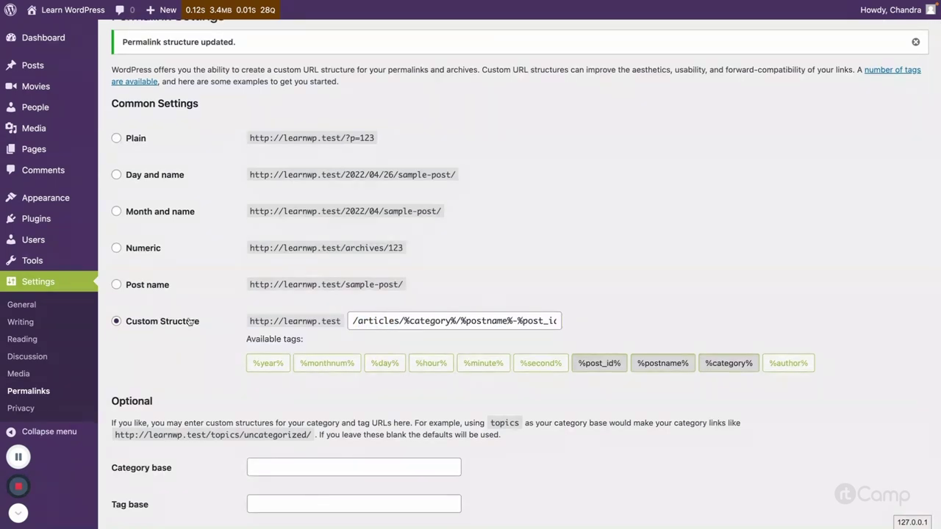
left_click(412, 318)
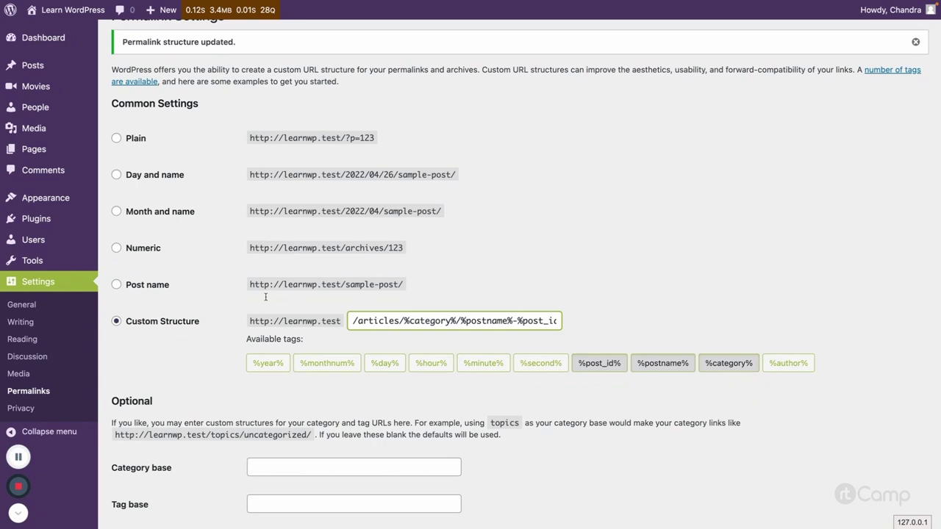
scroll(237, 354, "down", 2)
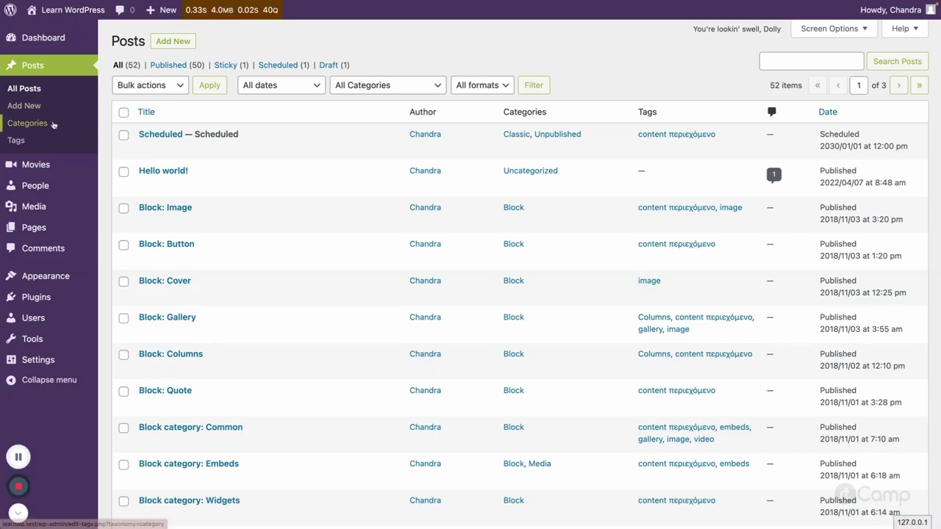
Step: View the Block category archive from Categories and inspect its /articles/category/block/ URL
left_click(53, 125)
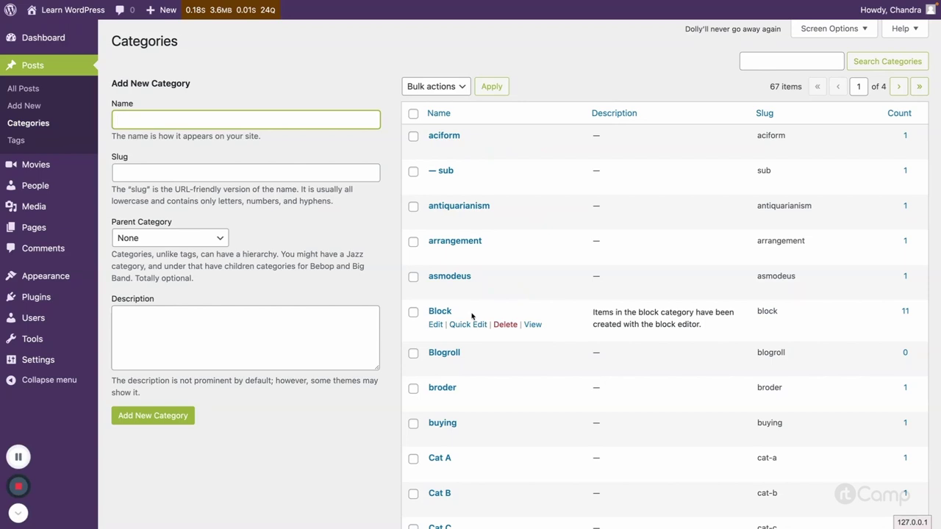
left_click(532, 325)
mouse_move(103, 4)
double_click(191, 54)
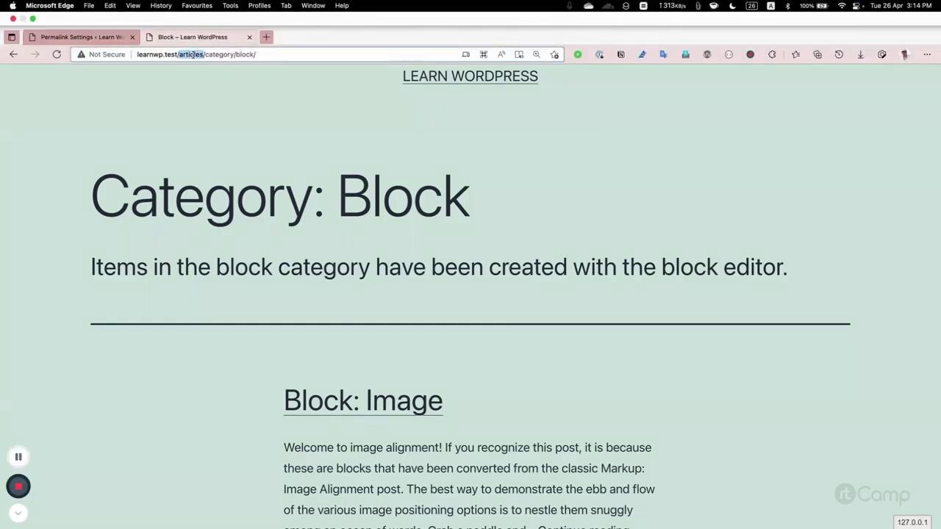
double_click(220, 54)
left_click(241, 54)
double_click(192, 54)
Step: Return to the Block category archive page, then go to the Tags admin screen
left_click(77, 36)
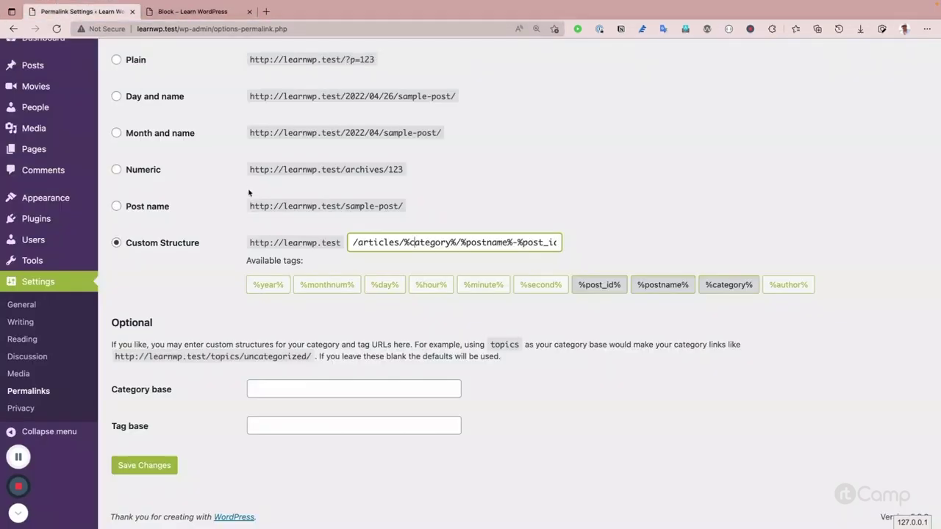
mouse_move(144, 25)
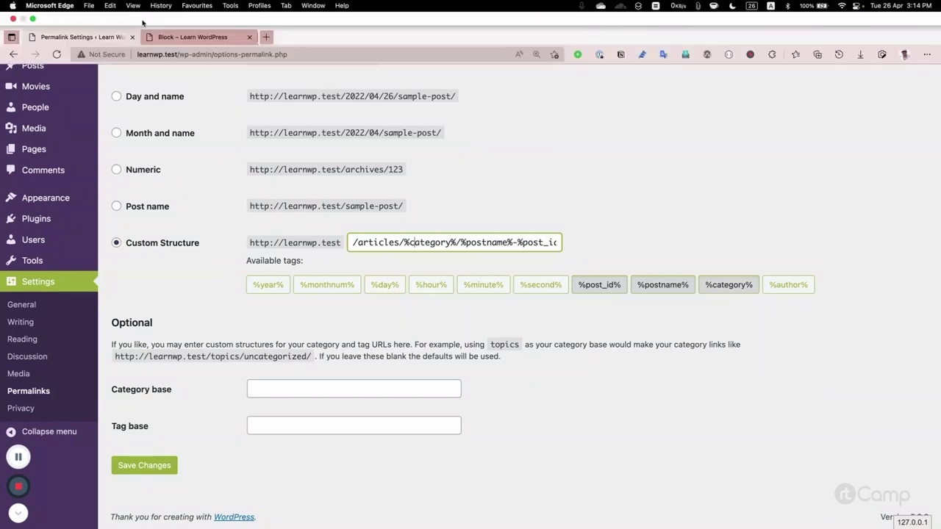
left_click(220, 36)
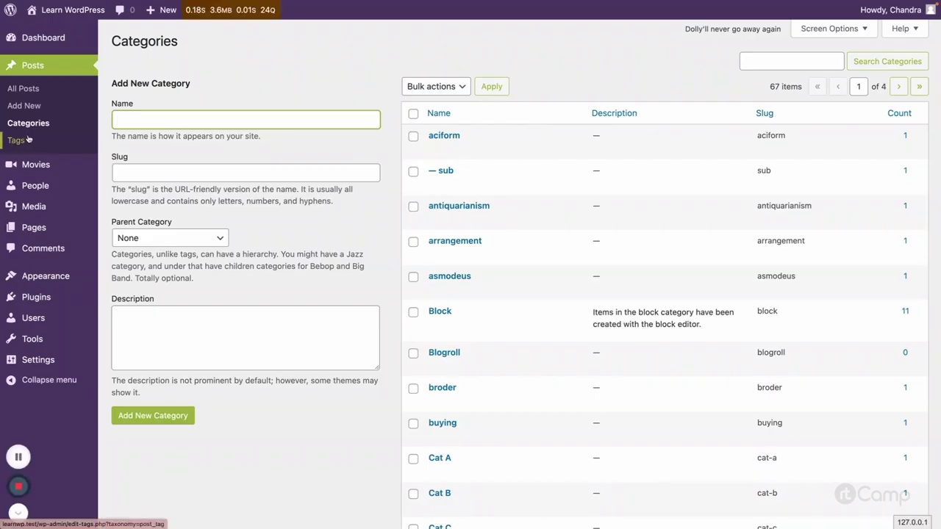
left_click(28, 139)
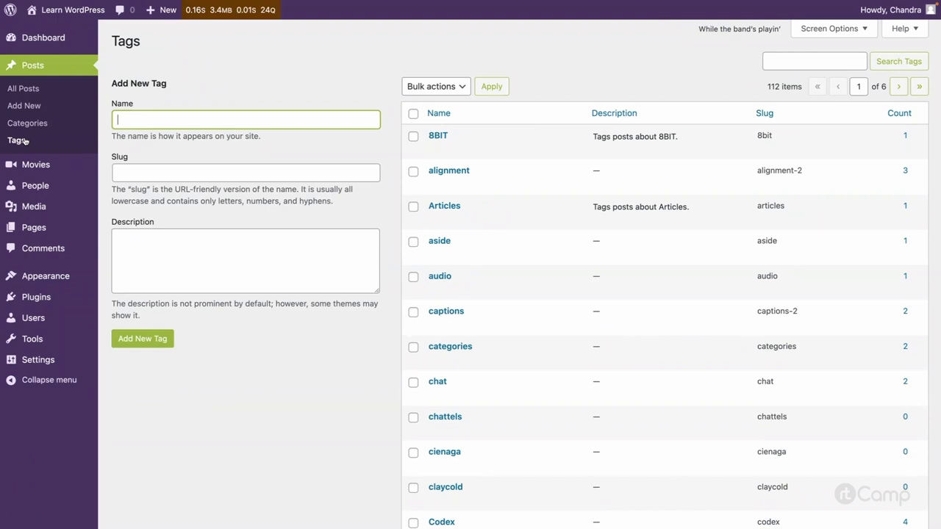
Step: View the alignment tag archive and check its /articles/tag/alignment-2/ URL
left_click(529, 183)
mouse_move(168, 40)
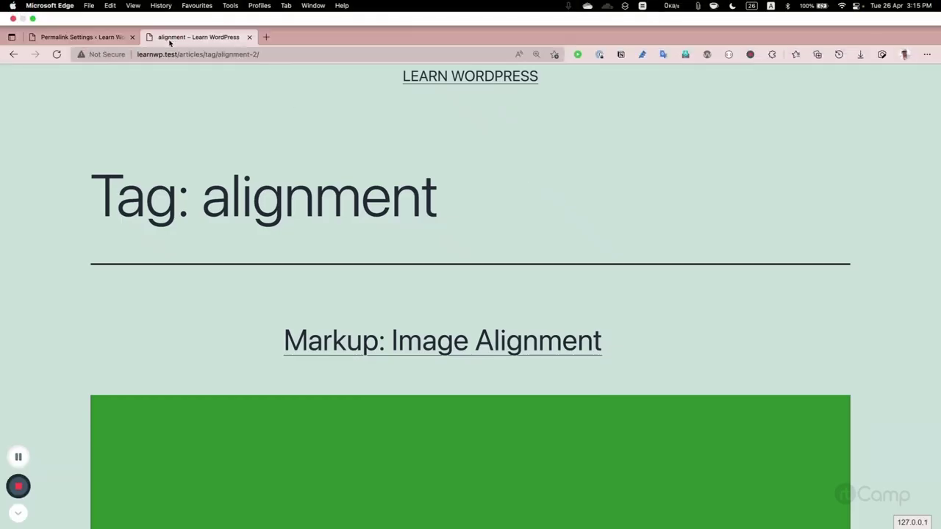
double_click(191, 54)
left_click(215, 54)
key("End")
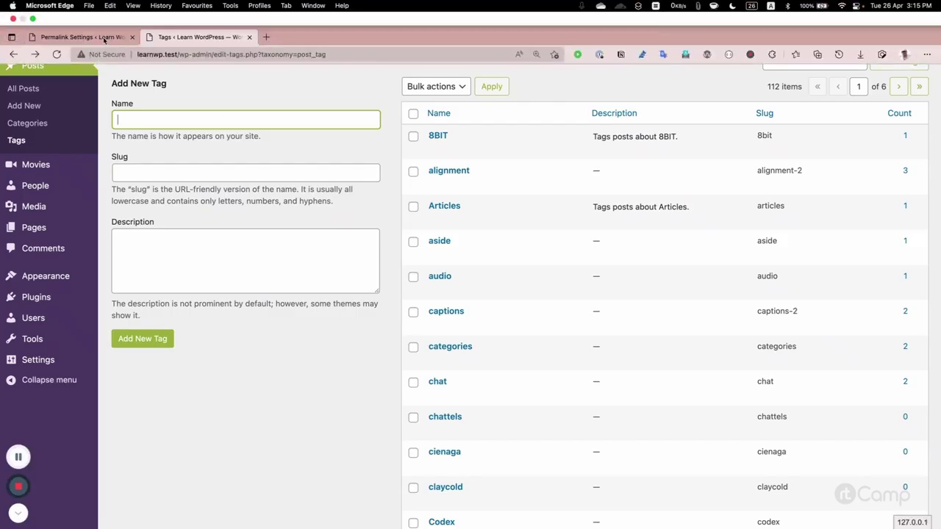
left_click(81, 36)
left_click(226, 207)
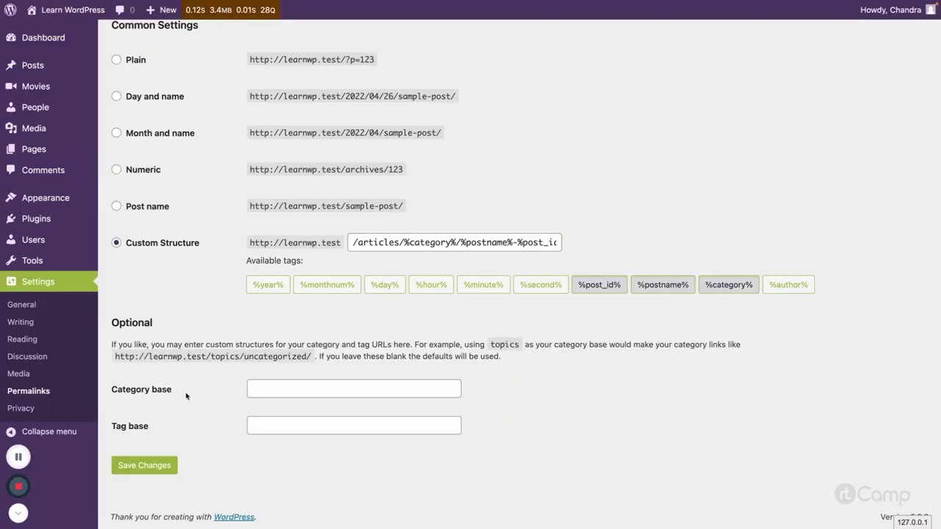
Step: Save the permalink settings with category base 'c' and tag base 't'
left_click(282, 383)
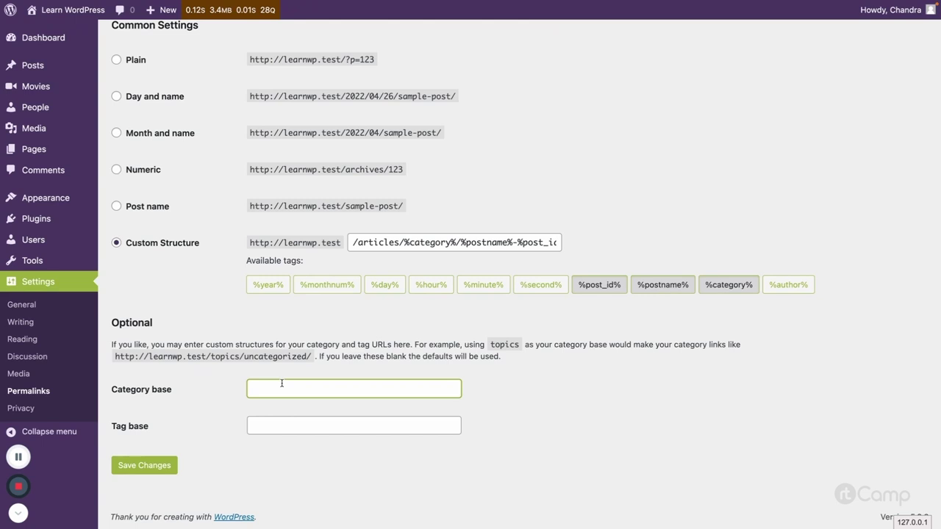
type("c")
left_click(284, 427)
type("t")
left_click(285, 469)
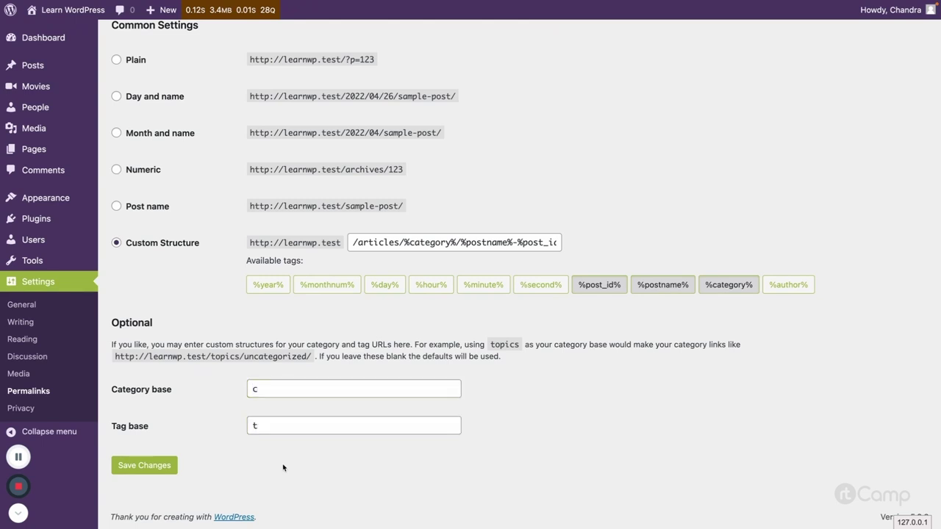
left_click(144, 472)
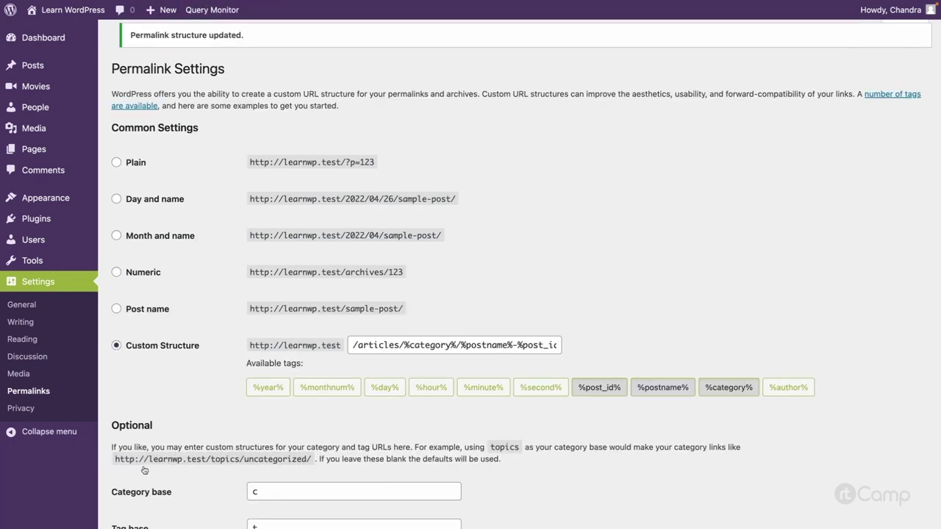
mouse_move(79, 259)
left_click(176, 61)
left_click(27, 123)
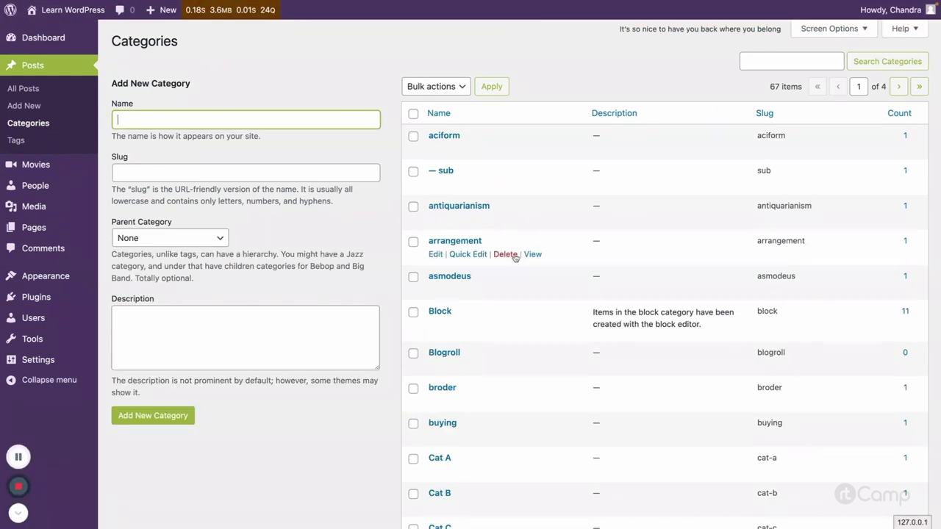
left_click(533, 325)
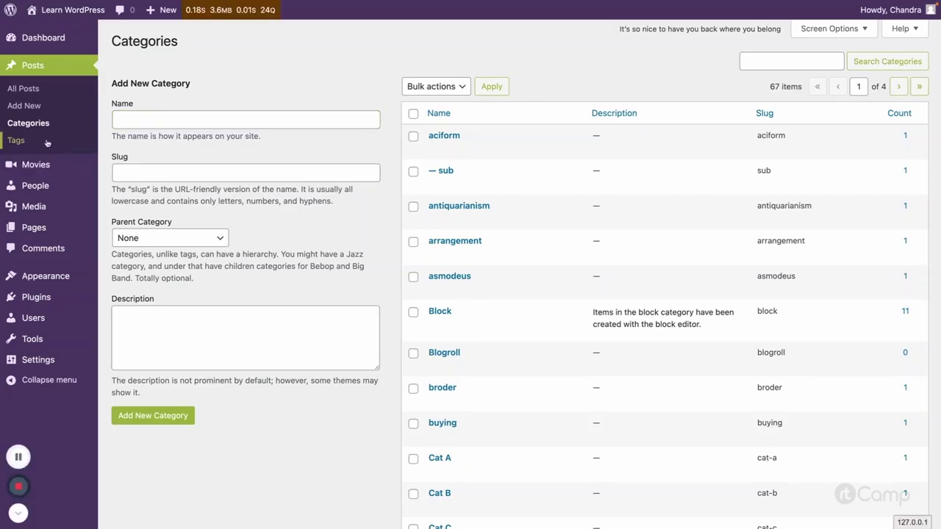
left_click(16, 140)
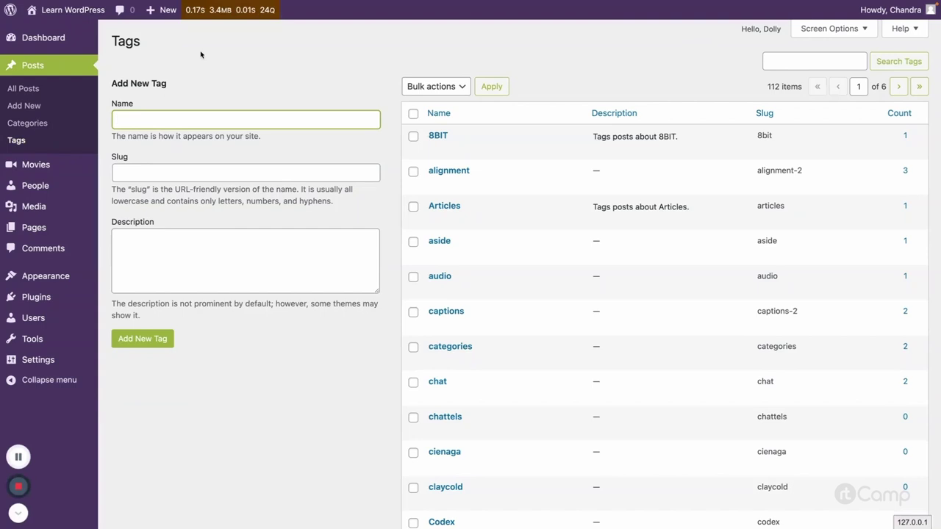
mouse_move(458, 212)
left_click(533, 219)
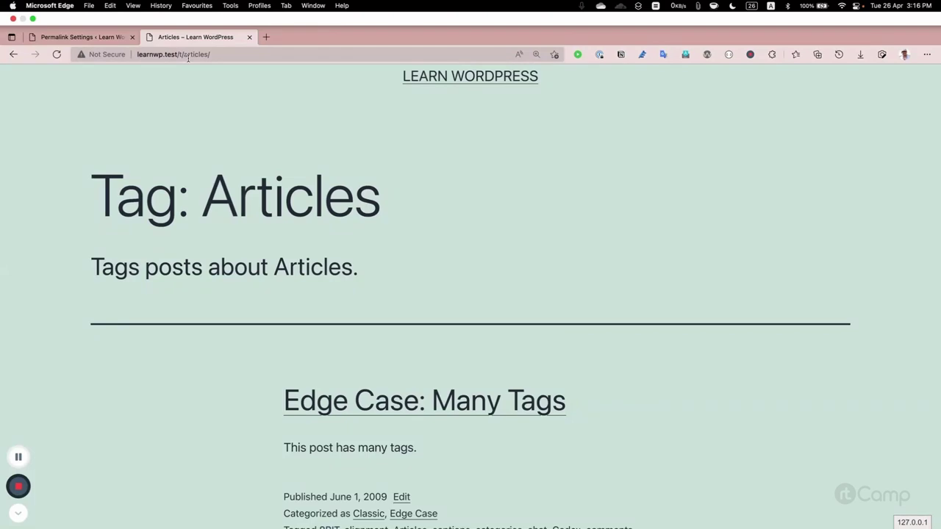
left_click(81, 37)
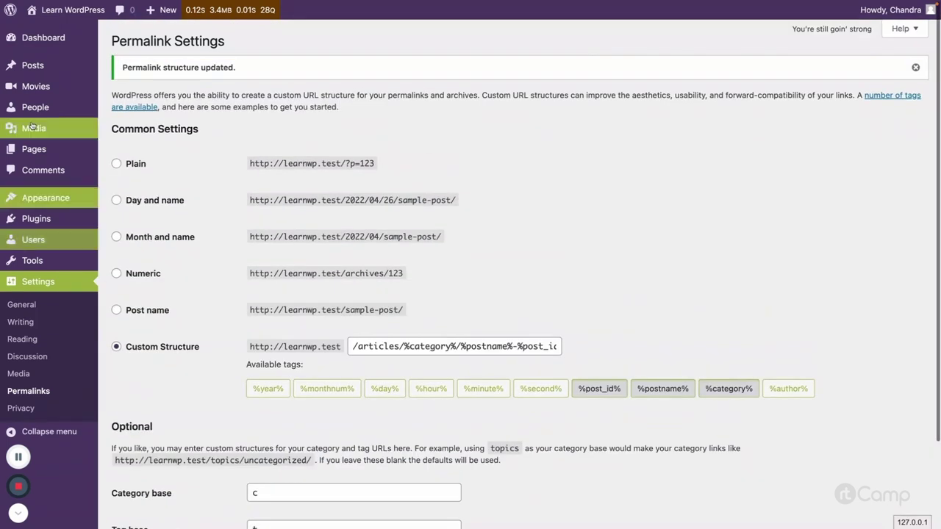
mouse_move(55, 147)
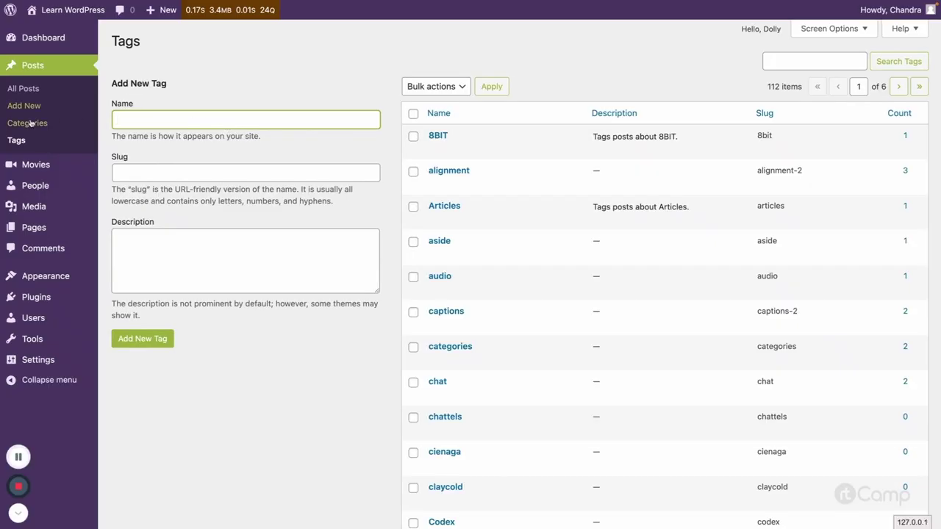
Step: View a Blog page and the About The Tests page, confirming About loads at /about/
mouse_move(33, 224)
left_click(124, 230)
mouse_move(210, 147)
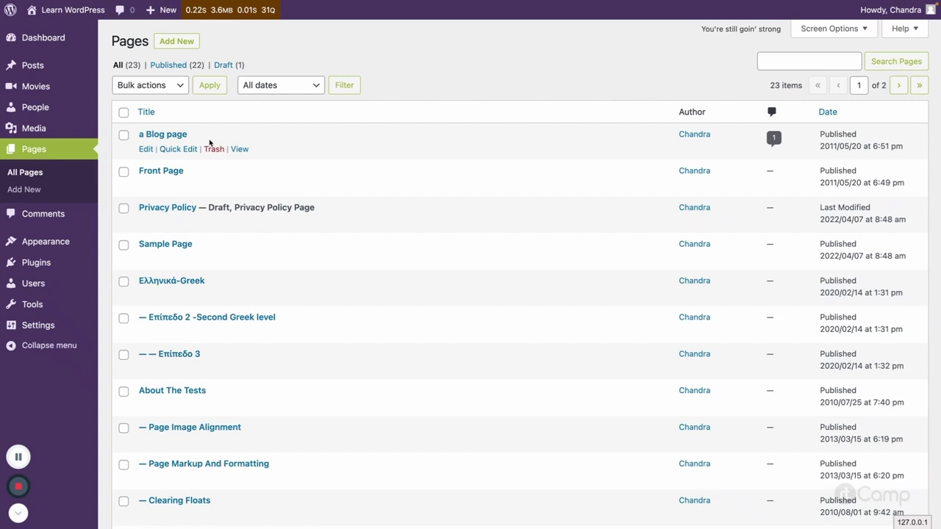
left_click(239, 149)
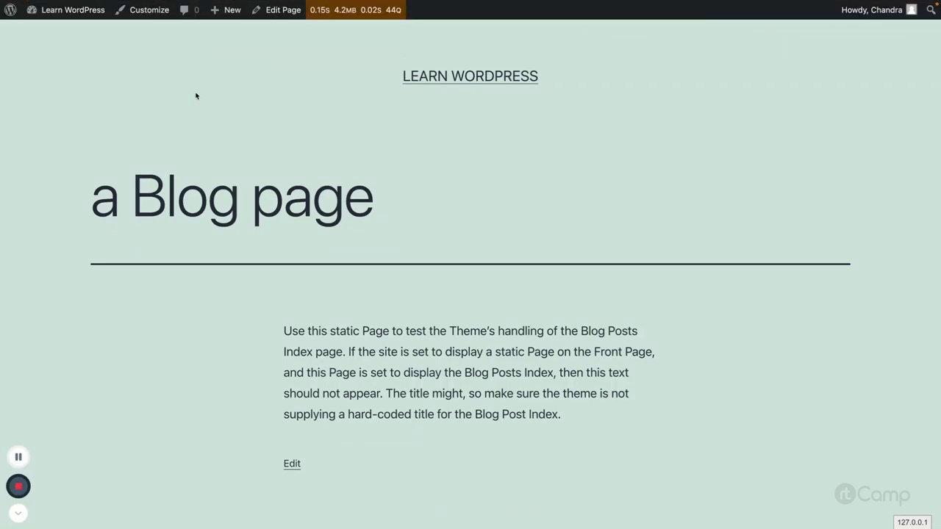
key("alt+Left")
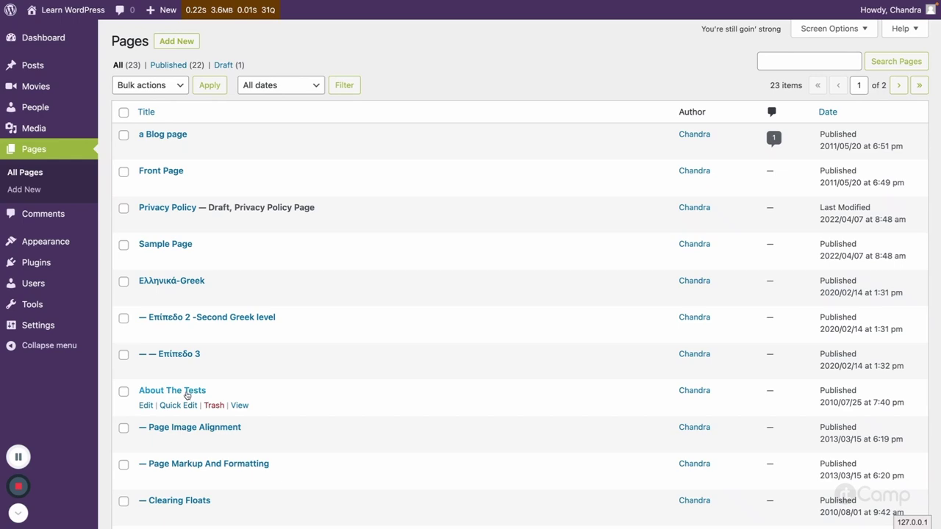
left_click(240, 405)
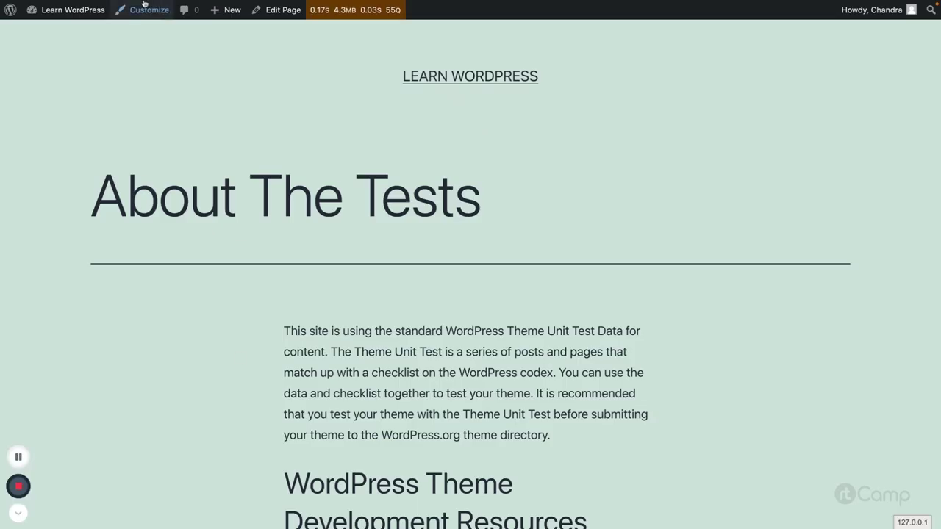
double_click(185, 54)
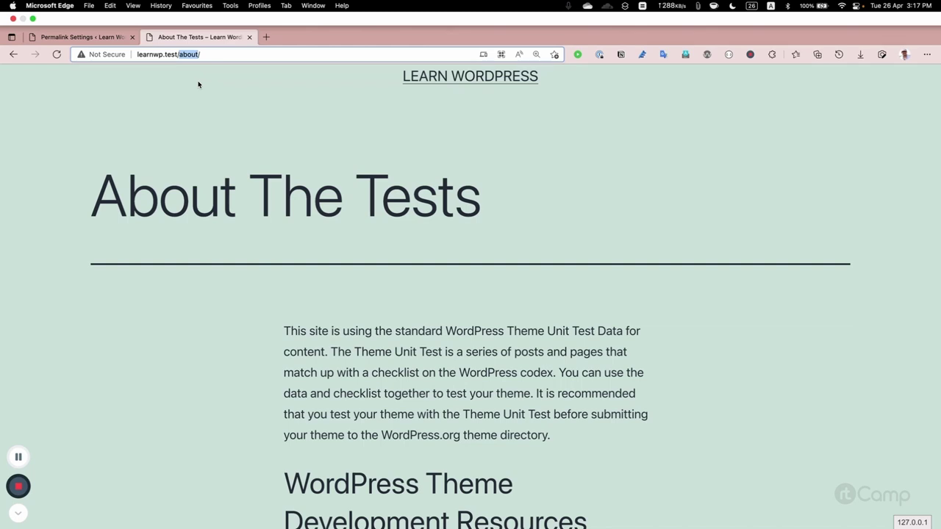
left_click(104, 36)
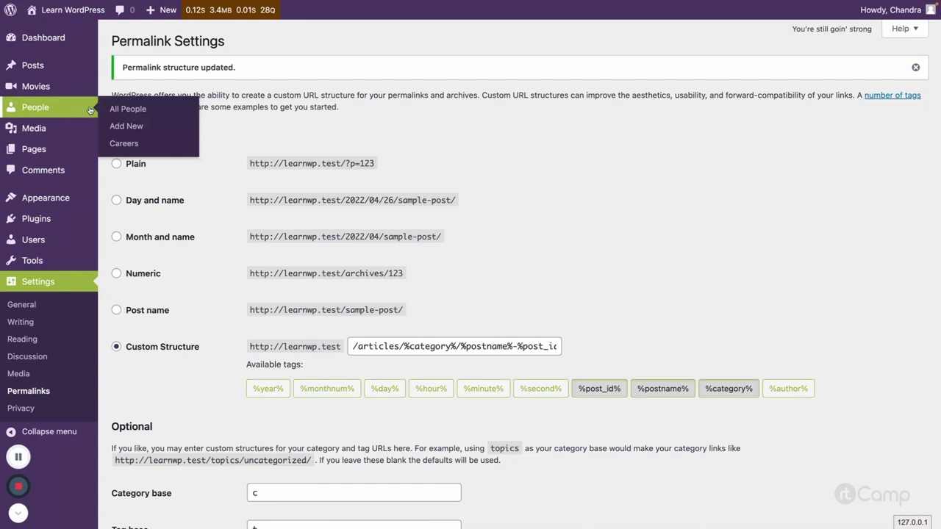
Step: Open All Movies and view K.G.F: Chapter 1 on the live site
left_click(58, 87)
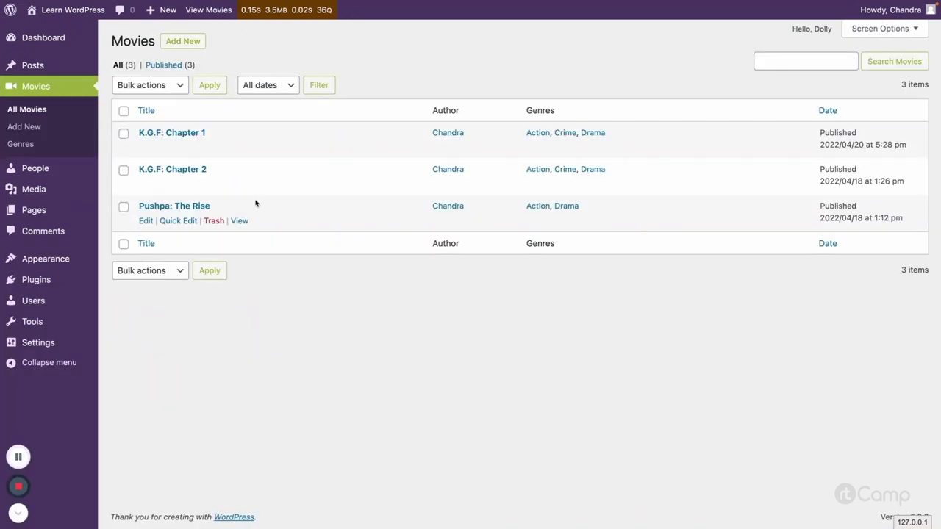
mouse_move(79, 177)
left_click(71, 339)
left_click(239, 147)
mouse_move(179, 4)
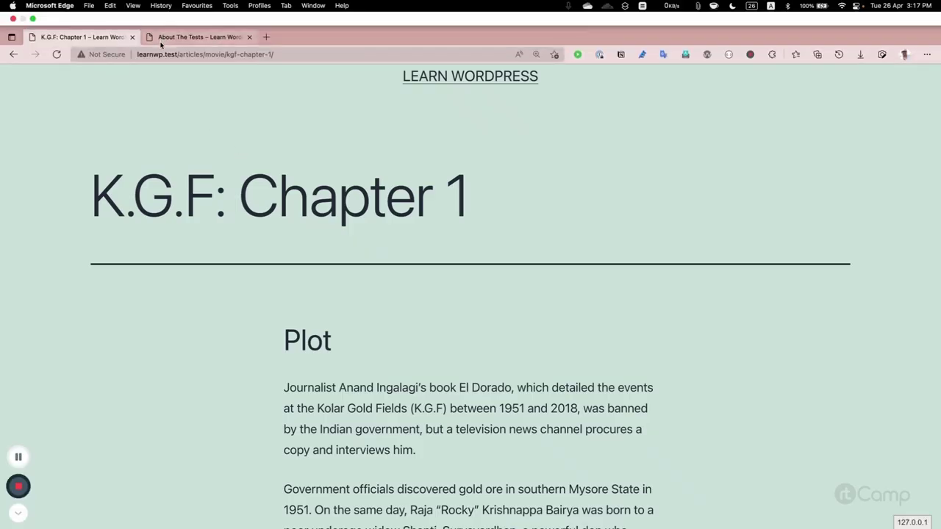
Step: Inspect the articles, movie and slug parts of the /articles/movie/kgf-chapter-1/ address
double_click(184, 54)
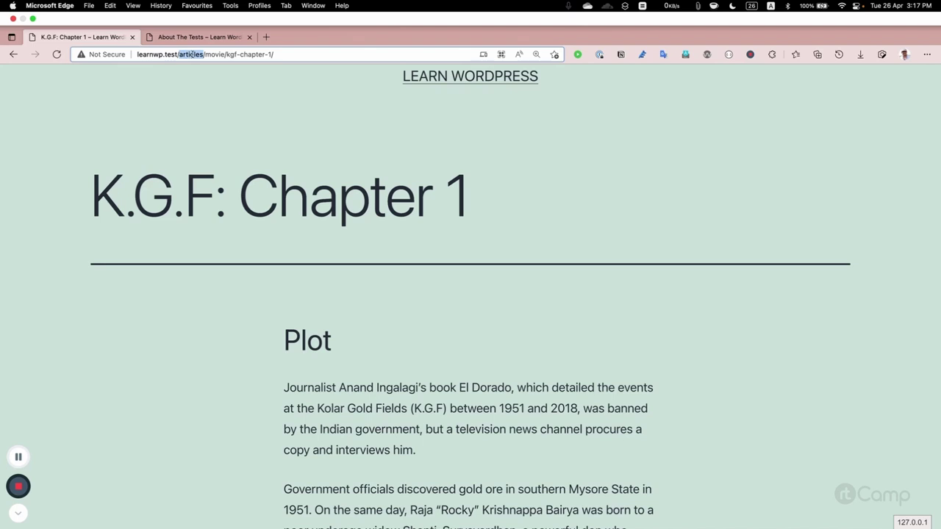
double_click(218, 54)
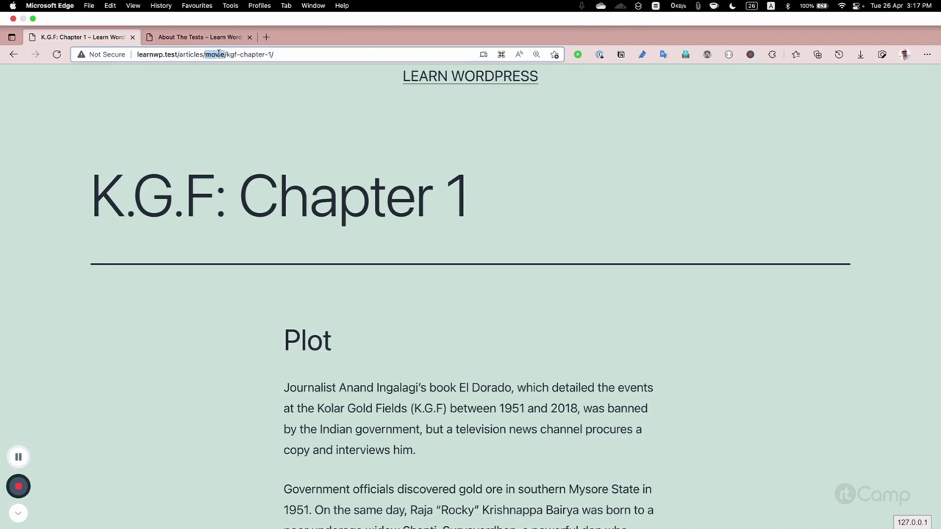
double_click(252, 54)
left_click(207, 54)
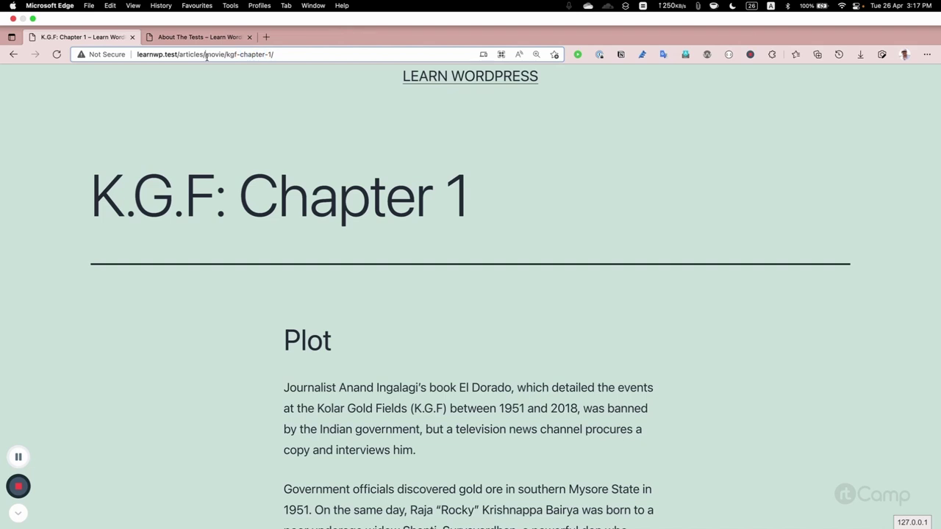
double_click(191, 54)
double_click(216, 55)
double_click(191, 54)
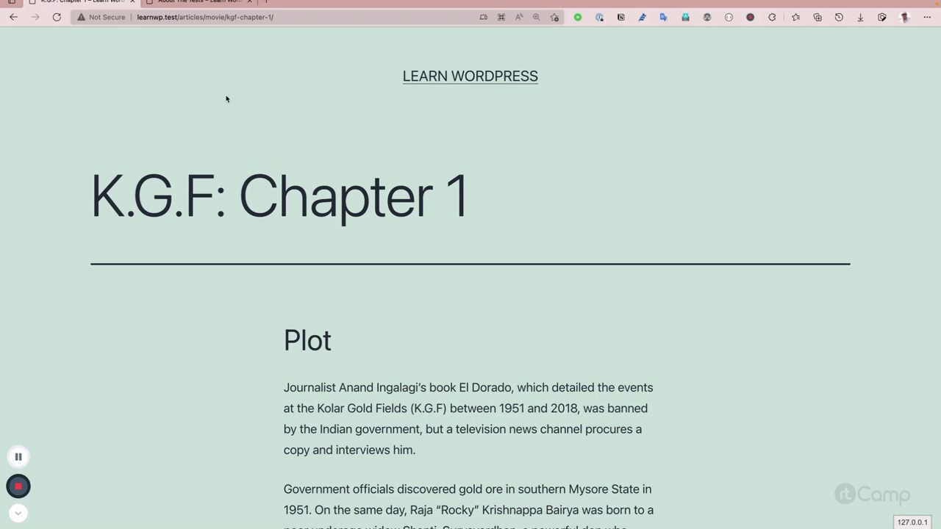
Step: Open movie-library/post-types/movie.php and select its register_post_type call
key("ctrl+Right")
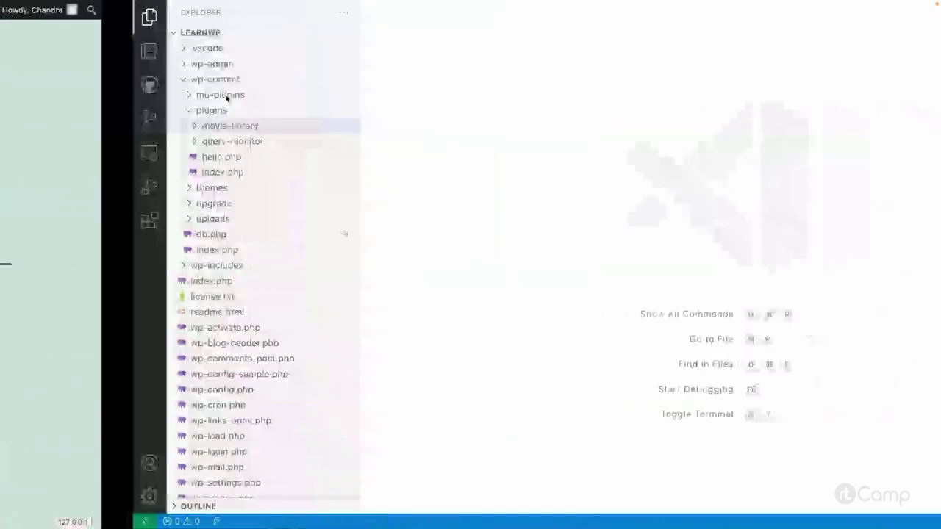
left_click(117, 126)
left_click(121, 156)
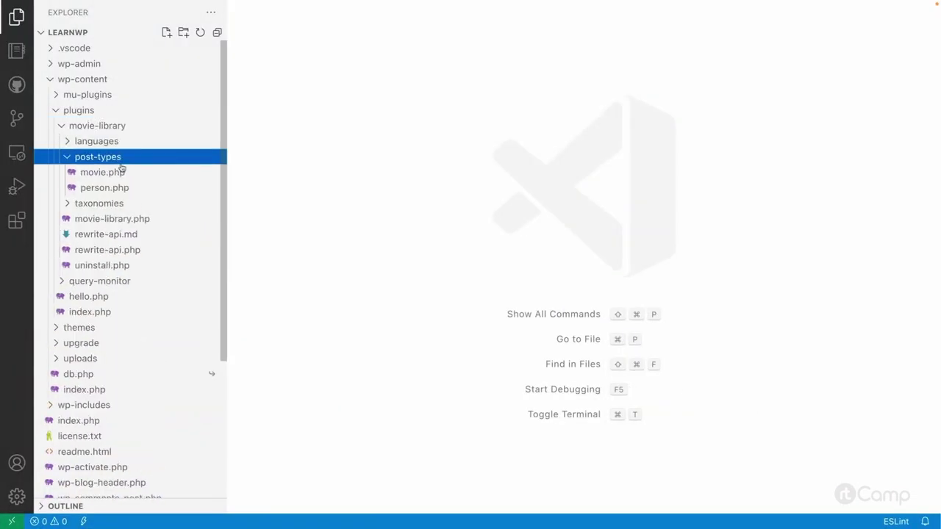
left_click(119, 173)
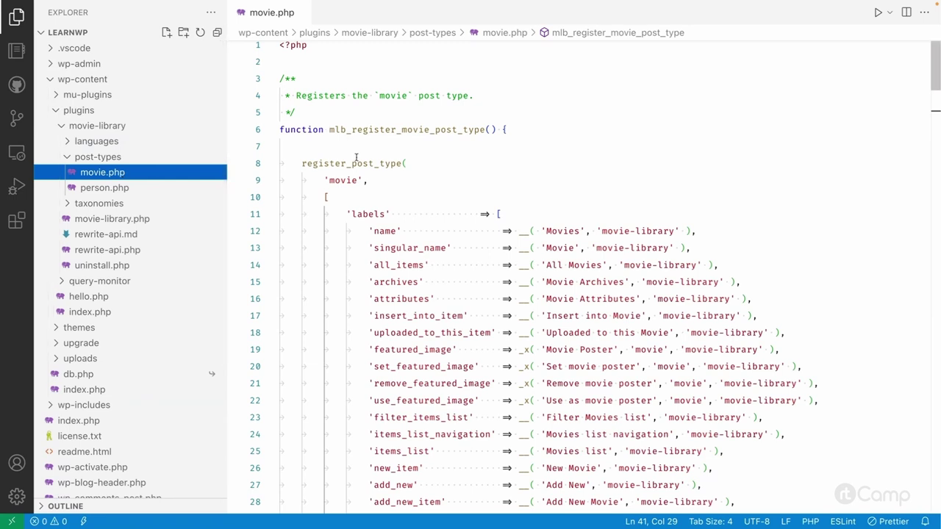
left_click(408, 164)
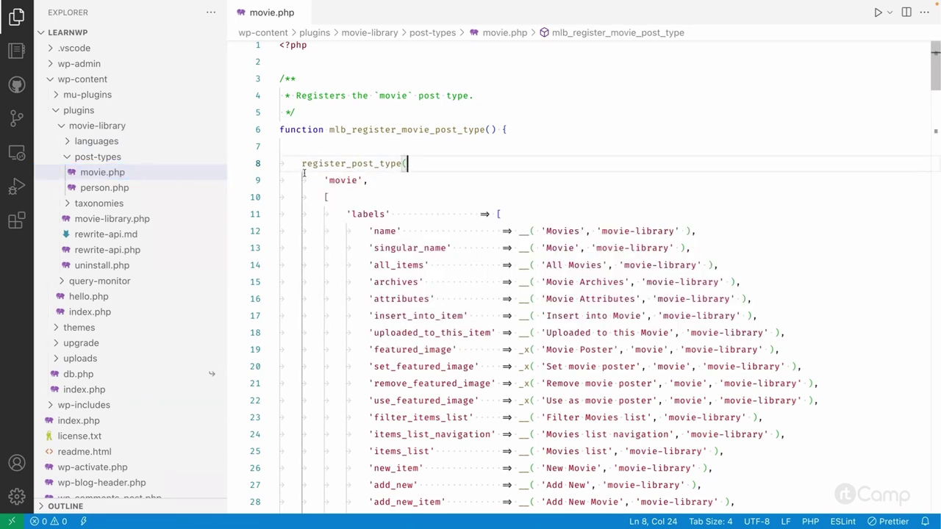
double_click(339, 162)
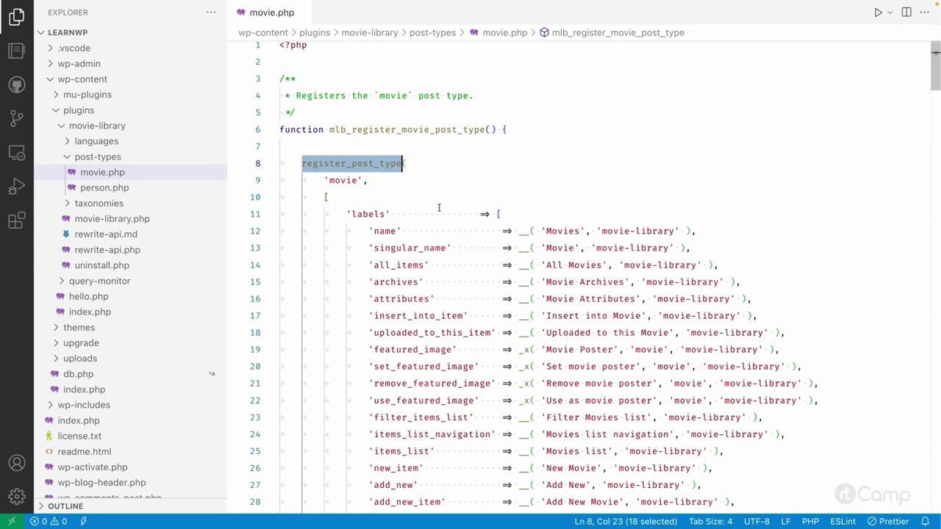
Step: Check the rewrite option set to true, then jump to register_post_type's core definition
scroll(438, 208, "down", 10)
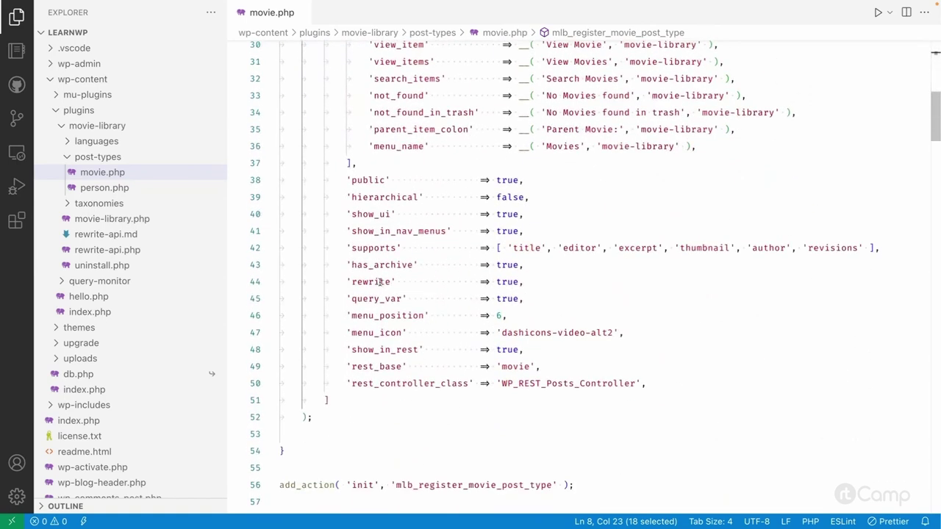
double_click(380, 282)
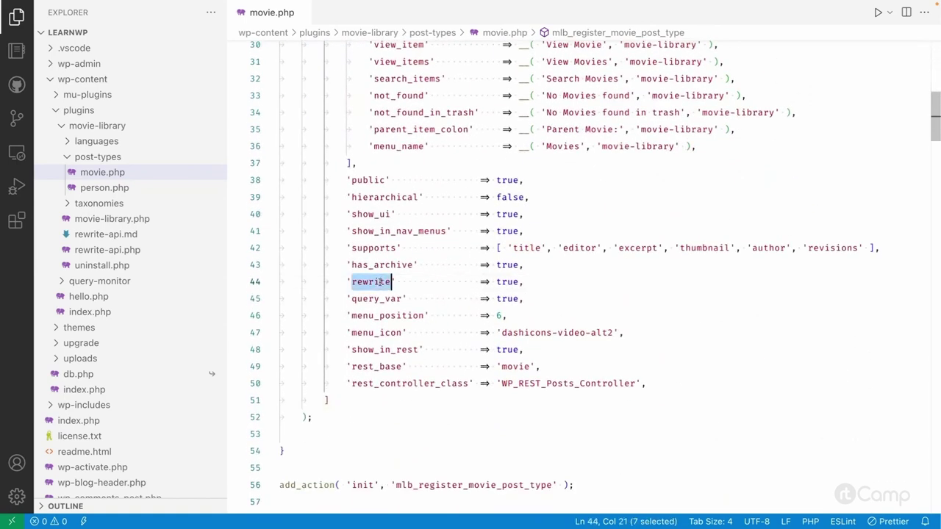
double_click(501, 282)
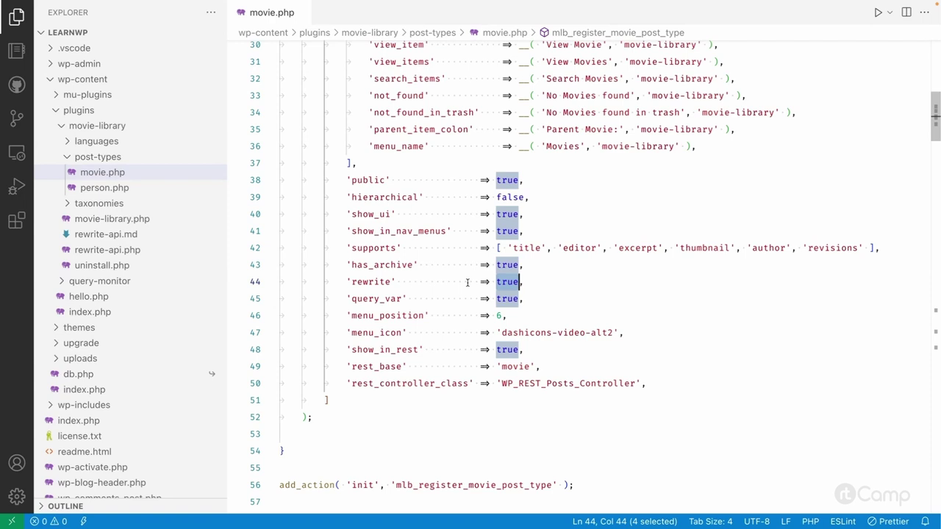
scroll(383, 272, "up", 10)
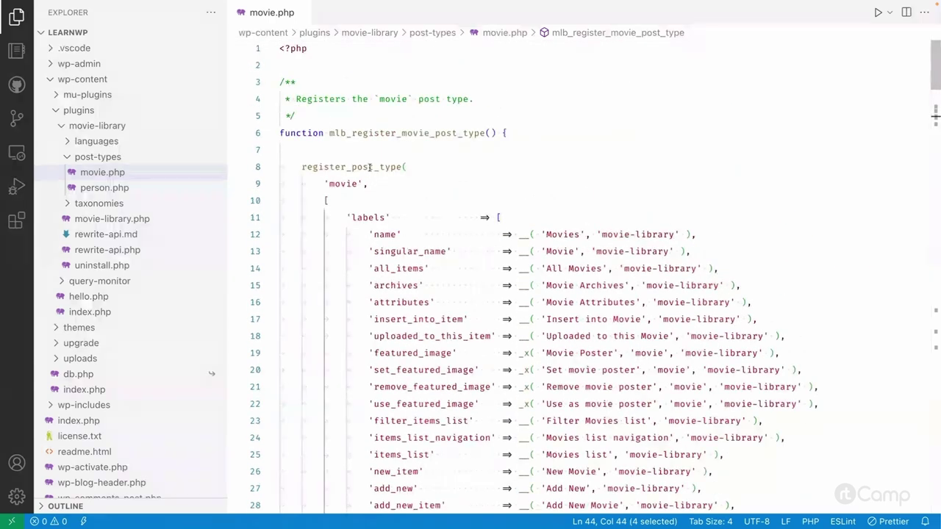
left_click(369, 167, "ctrl")
Step: Scroll post.php's register_post_type docblock up to the bool|array $rewrite argument
left_click(394, 184)
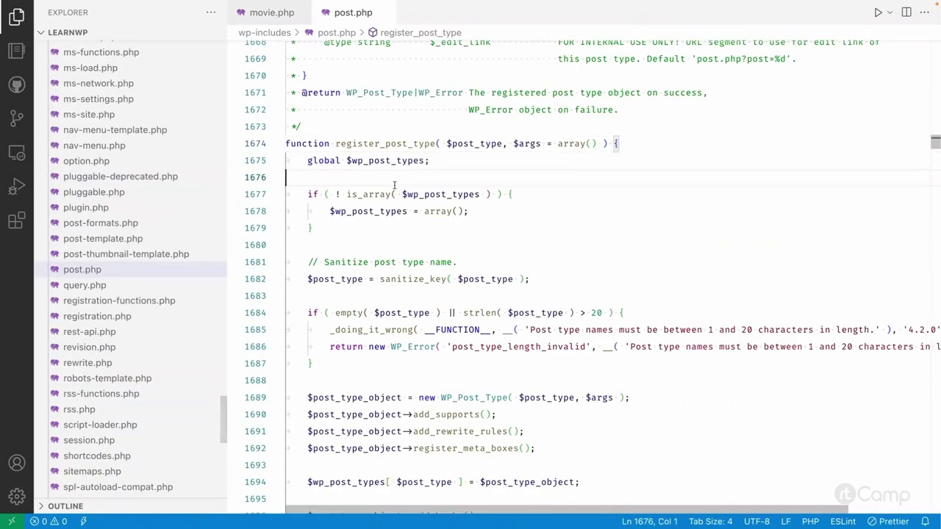
scroll(394, 187, "up", 1)
double_click(397, 196)
scroll(397, 198, "up", 5)
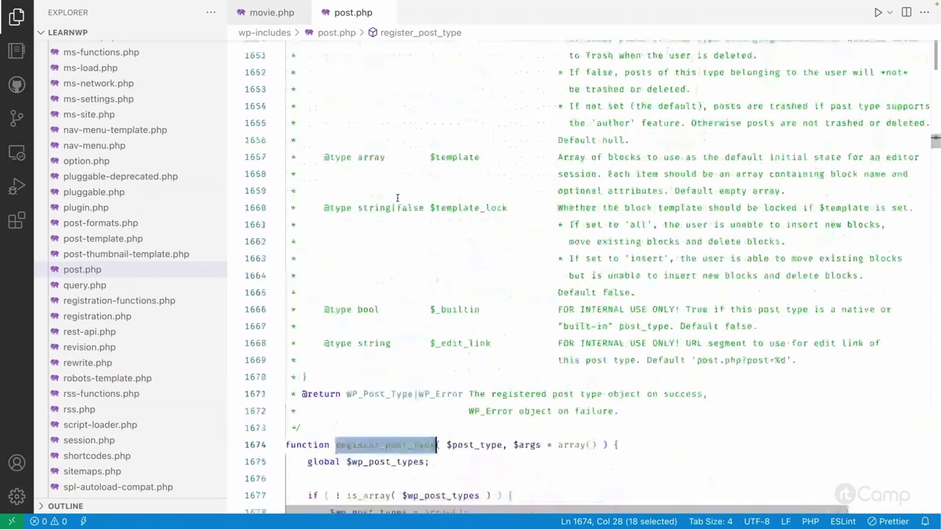
scroll(397, 199, "up", 9)
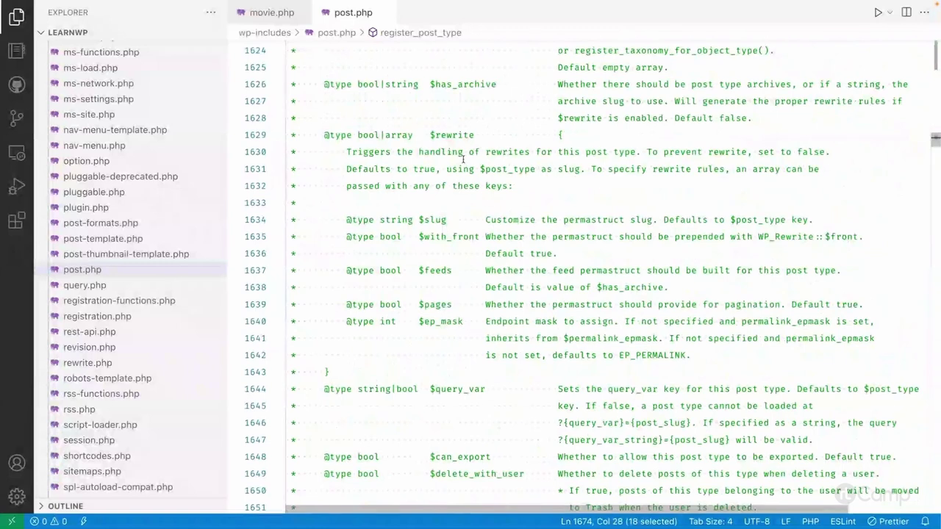
double_click(454, 137)
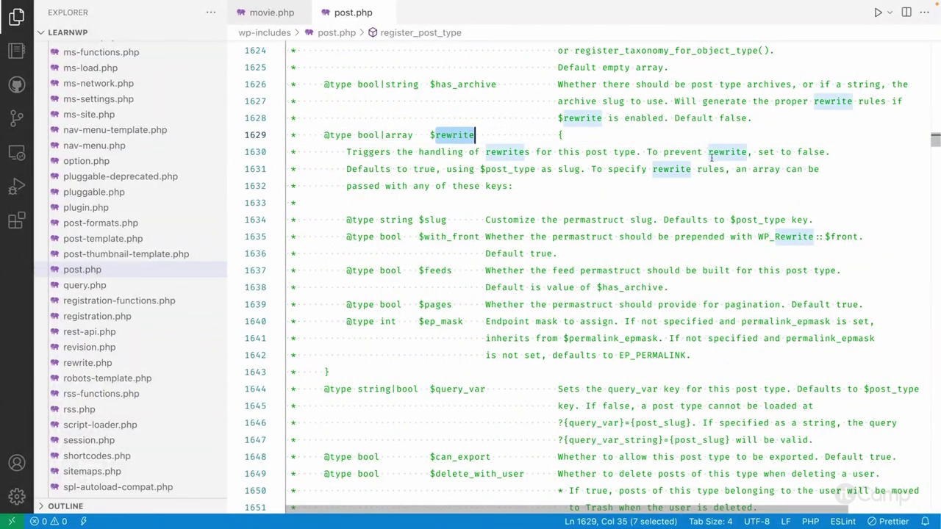
left_click(362, 137)
left_click(390, 137)
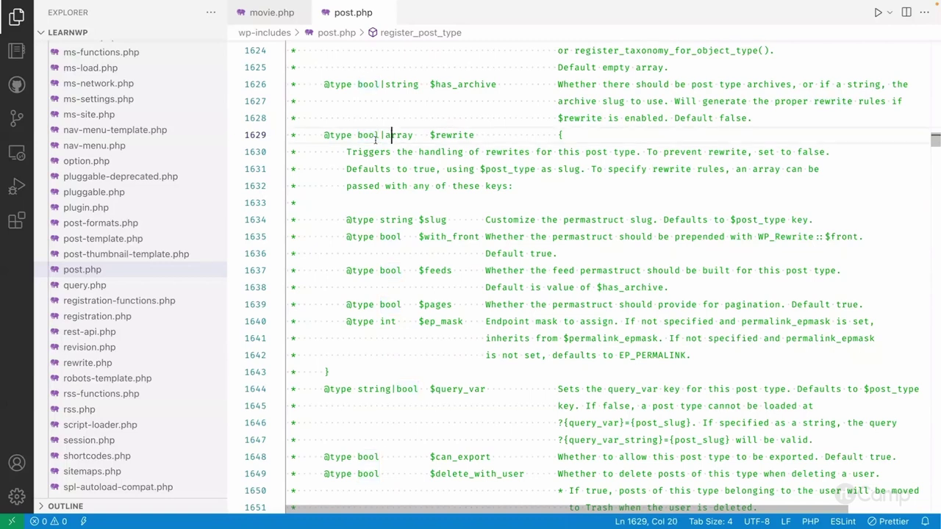
double_click(374, 136)
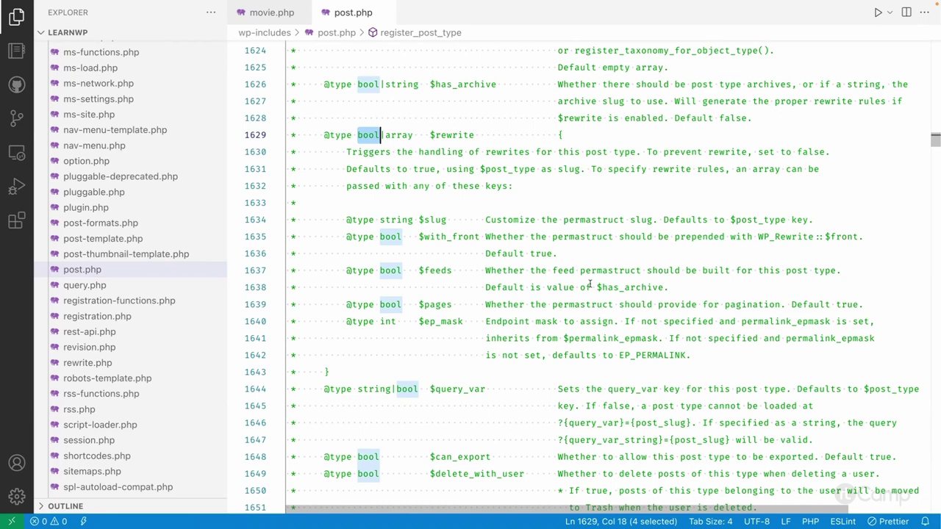
Step: Read the slug and with_front descriptions, noting with_front prepends $front and defaults to true
double_click(435, 219)
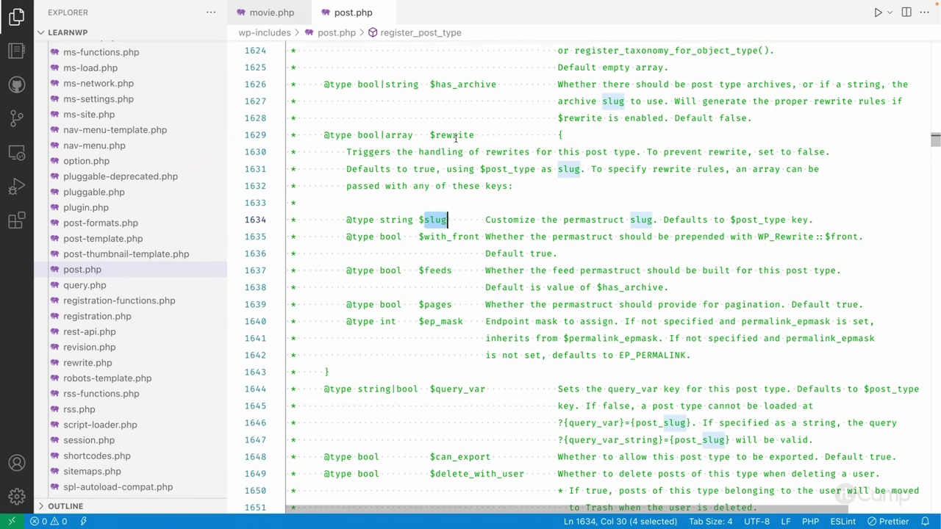
double_click(501, 219)
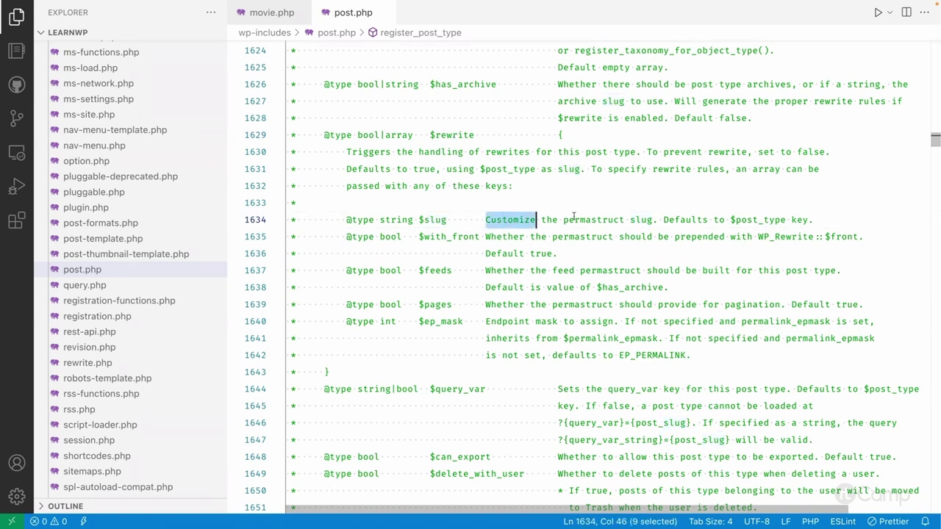
double_click(759, 219)
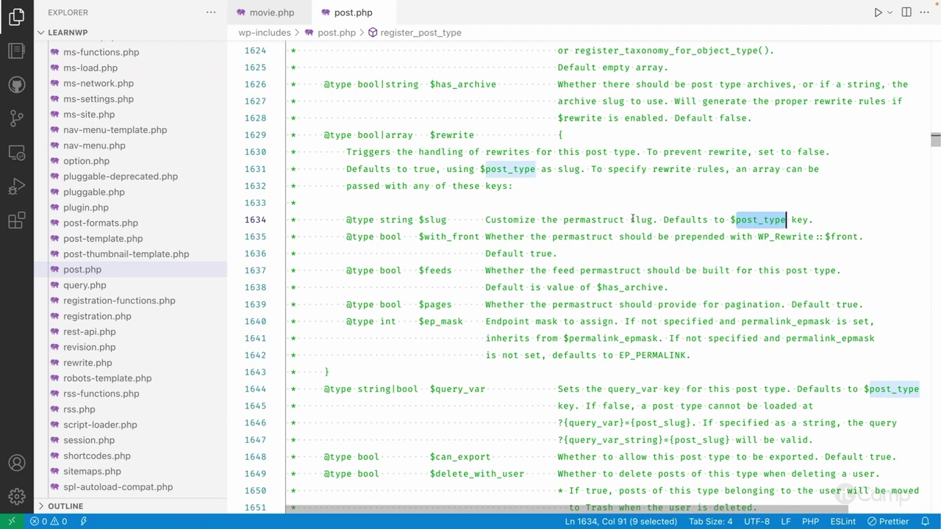
double_click(442, 236)
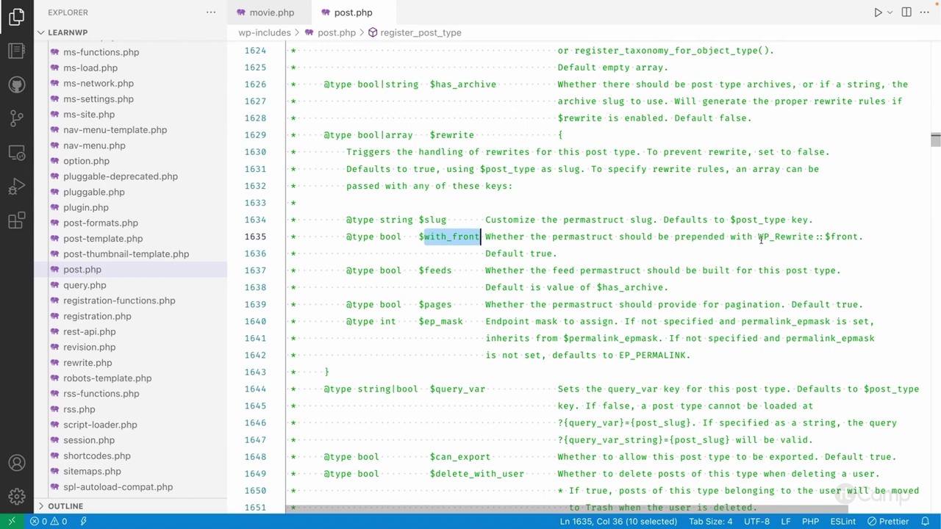
double_click(845, 236)
left_click(785, 237)
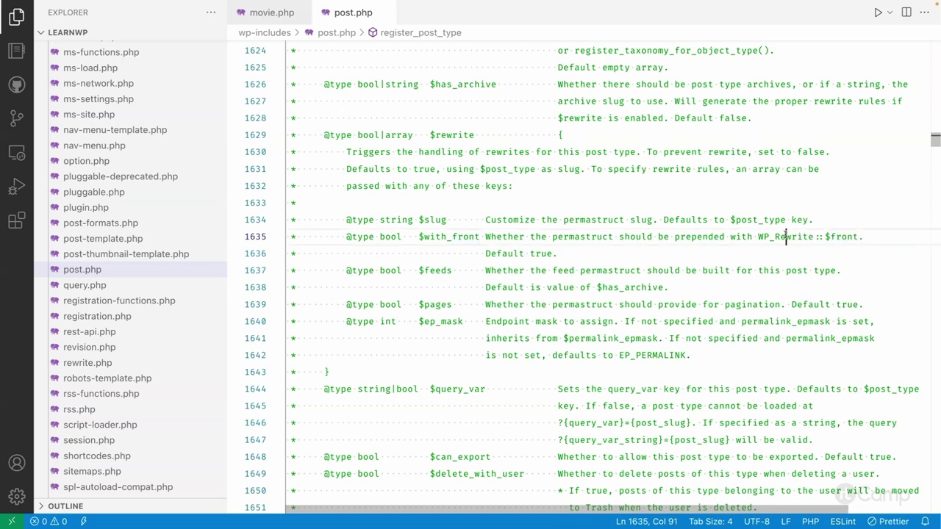
double_click(785, 236)
left_click(676, 271)
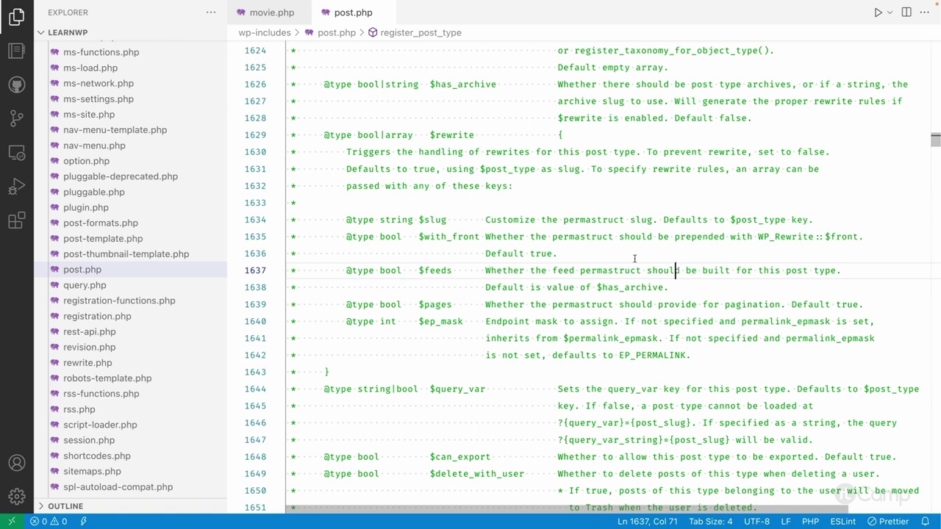
double_click(848, 236)
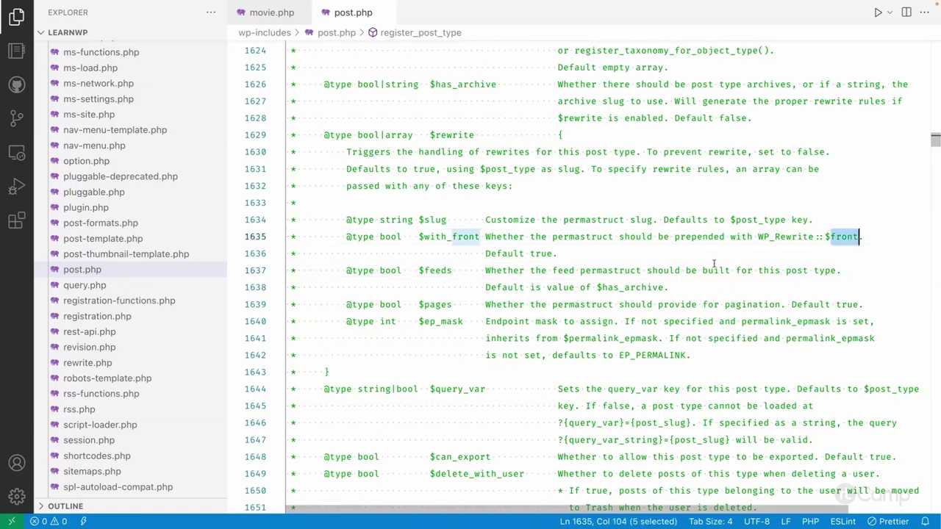
left_click(578, 255)
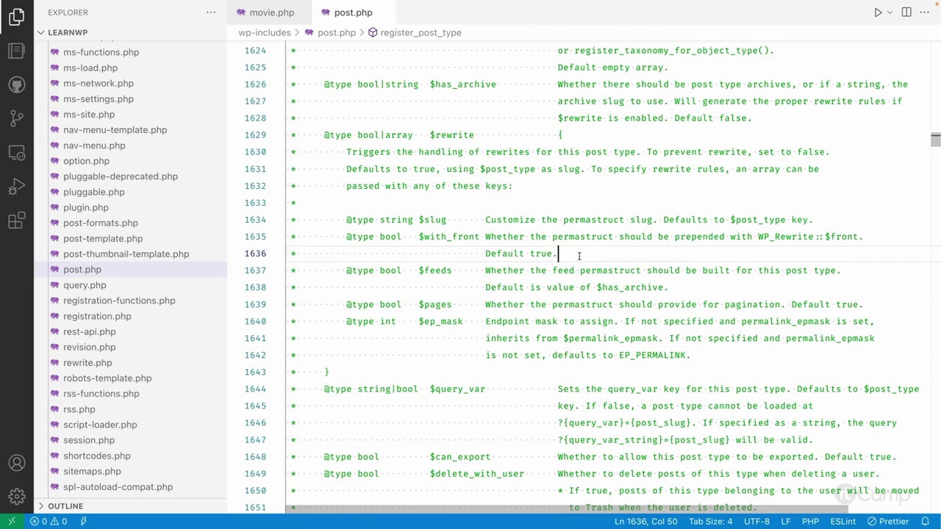
key("ctrl+Left")
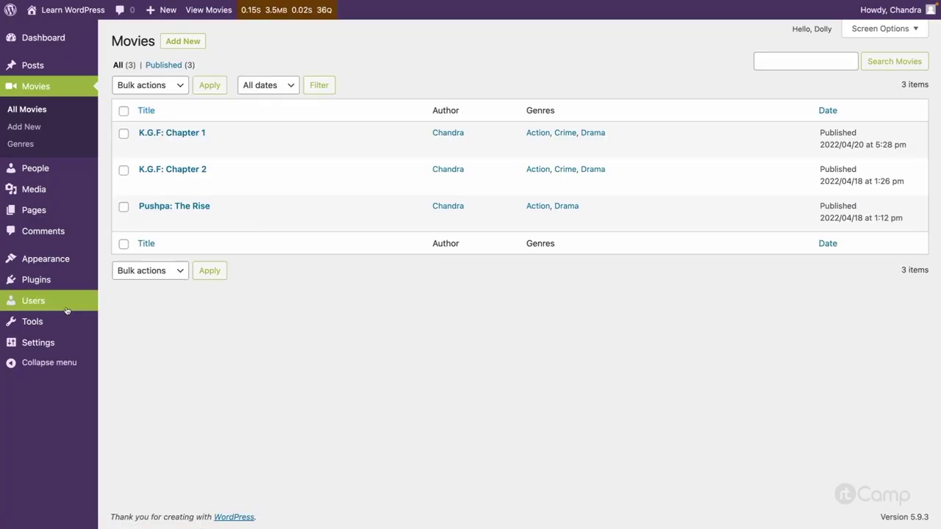
Step: Delete 'articles' from the Custom Structure so it reads /%category%/%postname%-%post_id%/, and save
mouse_move(38, 342)
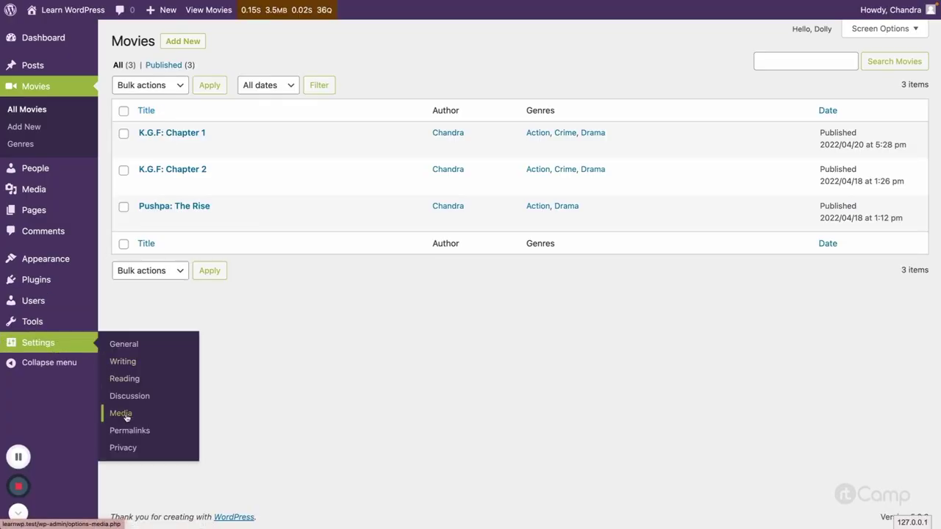
left_click(129, 430)
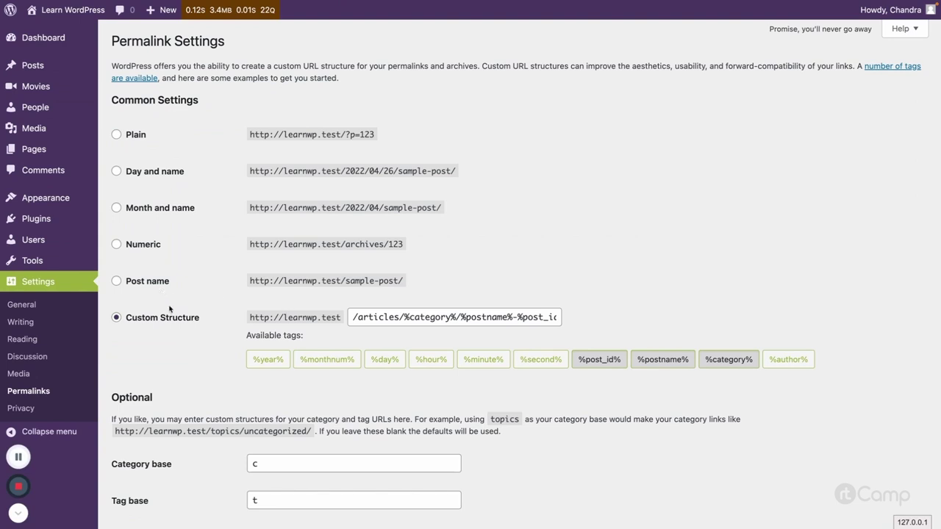
double_click(371, 317)
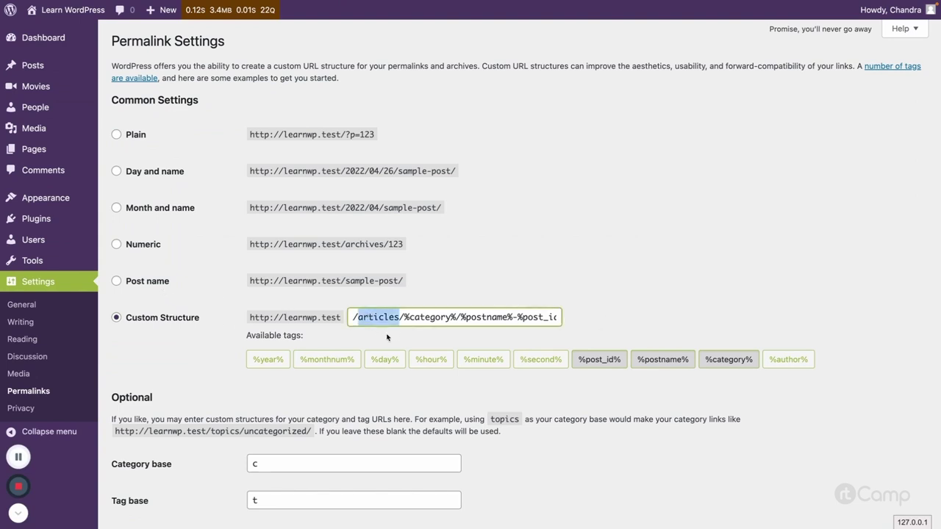
left_click(387, 337)
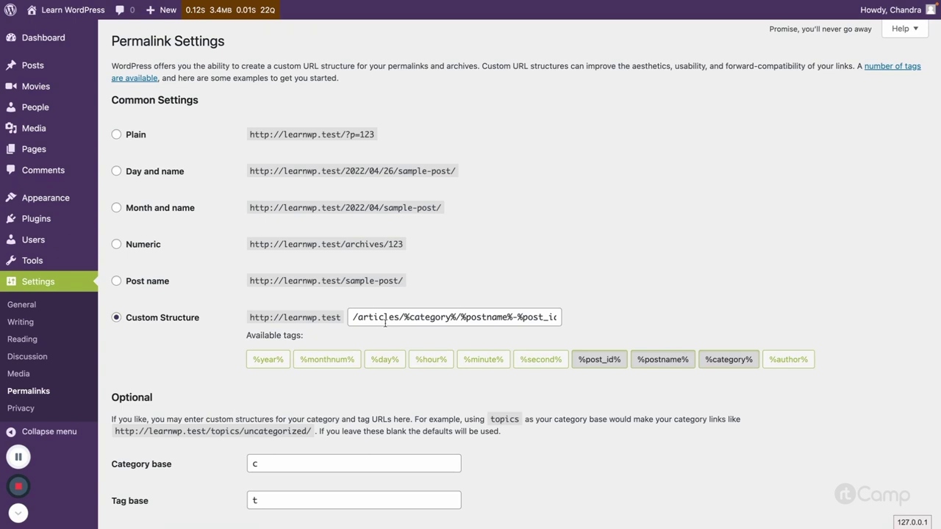
double_click(383, 316)
left_click(391, 335)
double_click(386, 317)
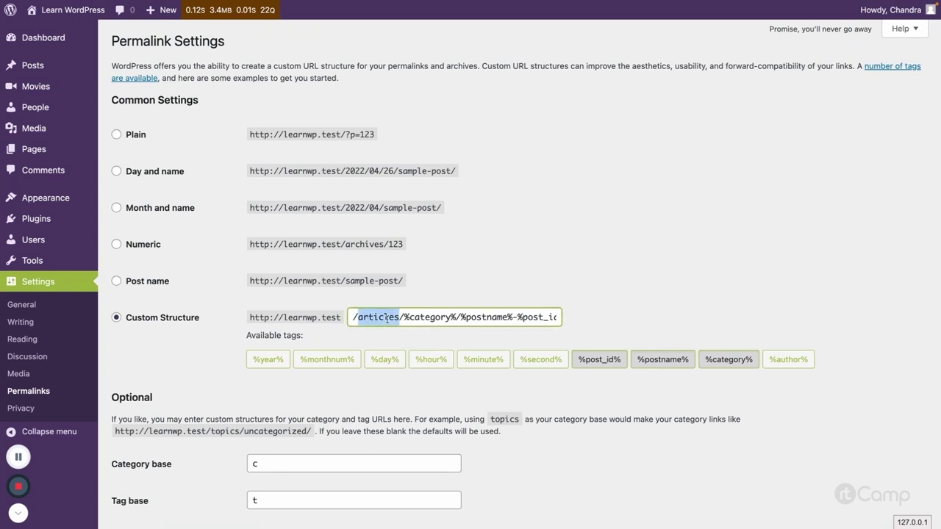
key("BackSpace")
key("BackSpace")
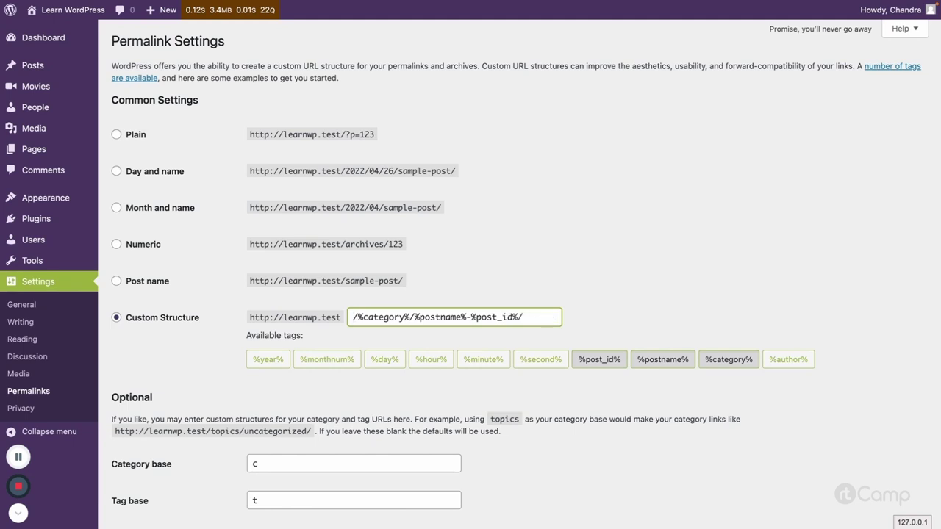
left_click(397, 339)
scroll(396, 345, "down", 1)
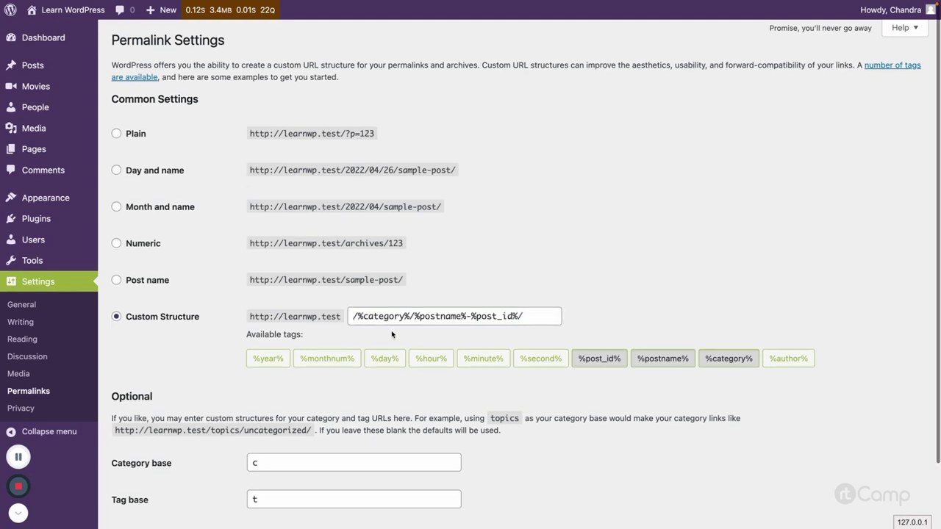
left_click(144, 482)
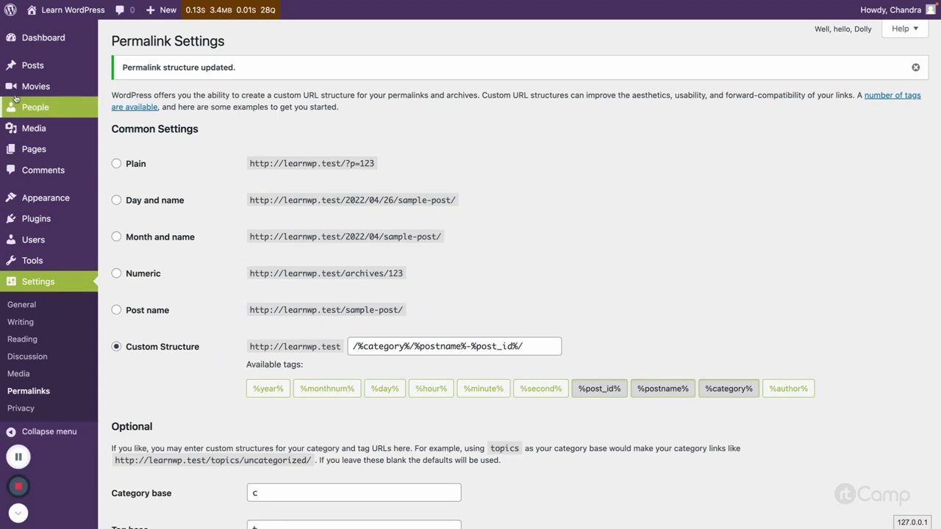
Step: After glancing at a movie, prepend /articles to the Permalinks custom structure and save changes
left_click(37, 86)
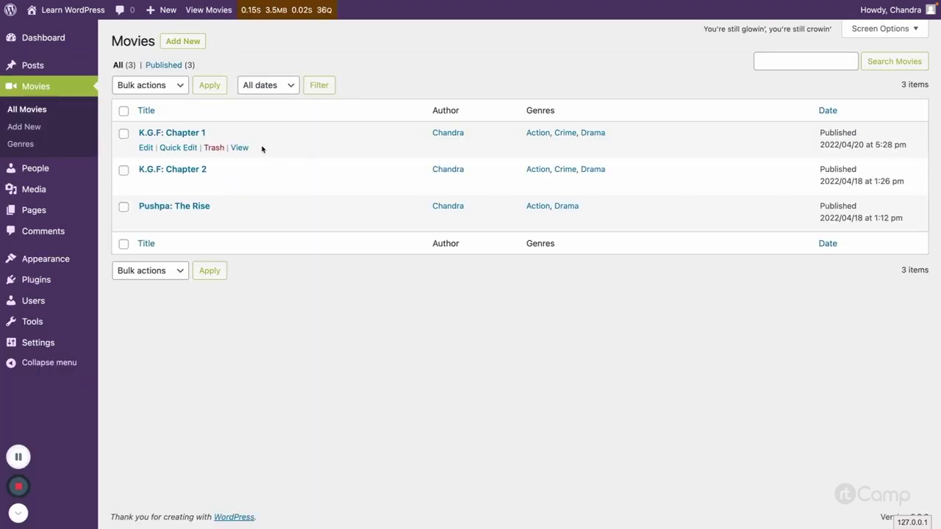
left_click(241, 147)
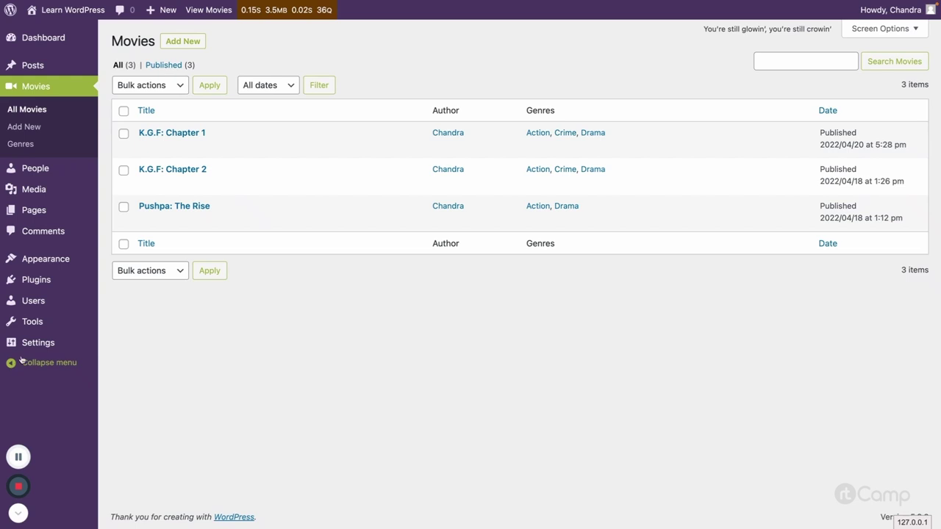
mouse_move(37, 288)
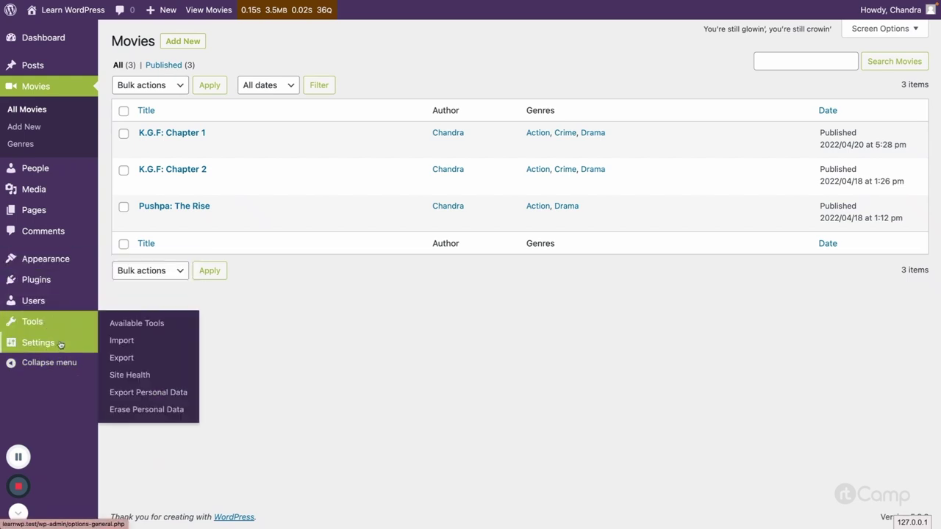
mouse_move(40, 346)
left_click(134, 432)
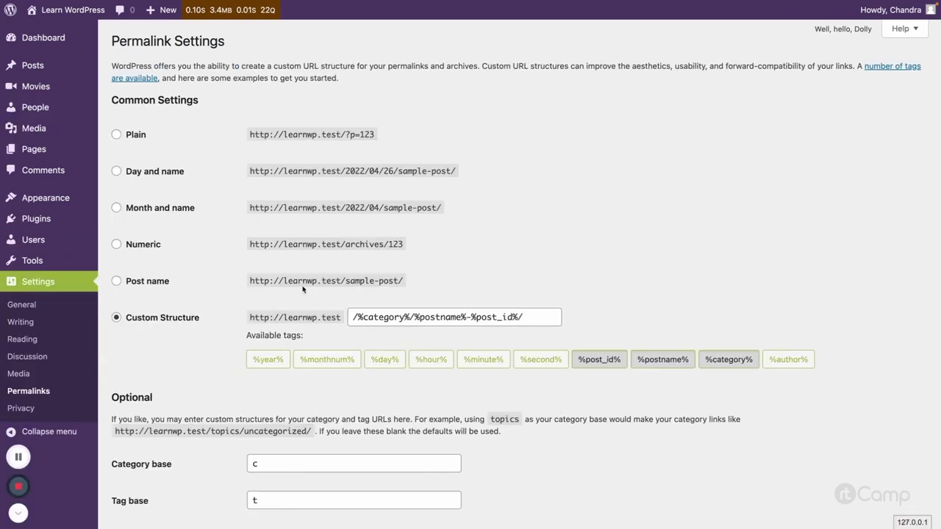
left_click(360, 317)
type("/articles")
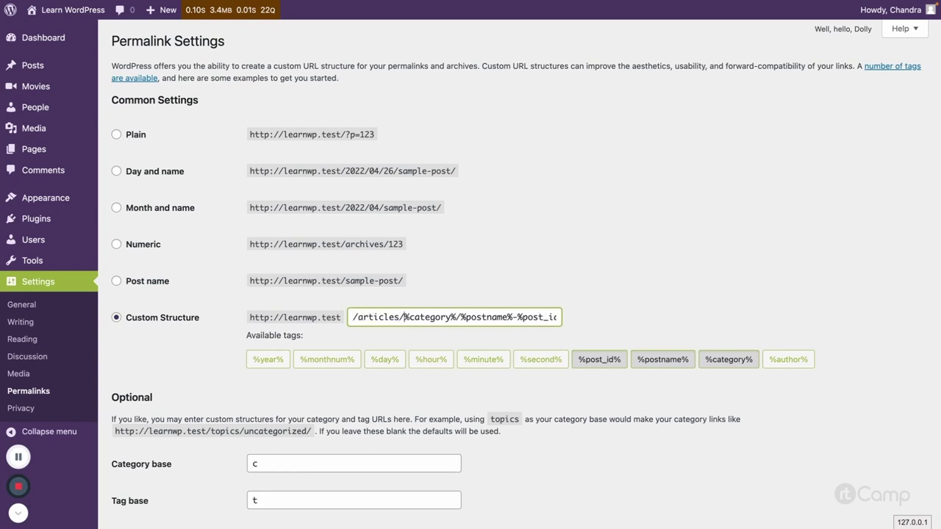
scroll(269, 360, "down", 2)
left_click(103, 463)
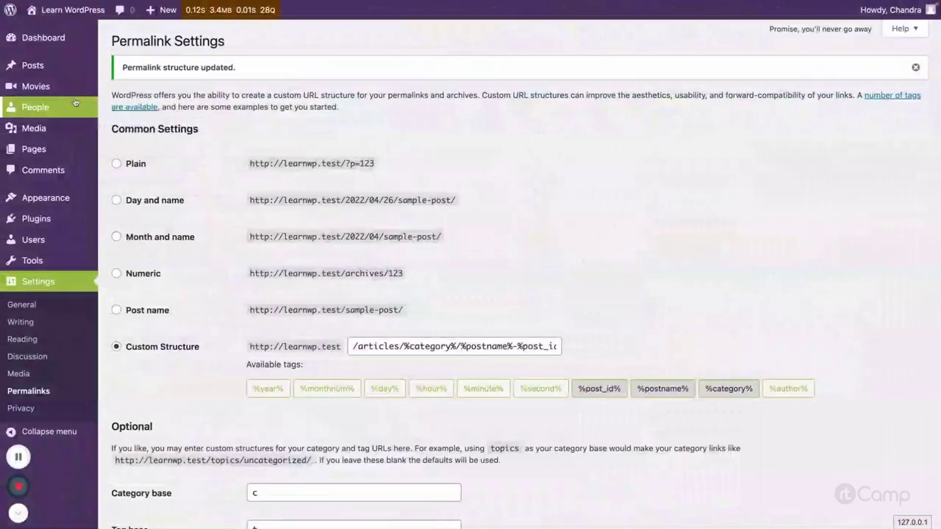
Step: Highlight the $slug and with_front rewrite options in post.php's register_post_type documentation
mouse_move(45, 146)
left_click(124, 147)
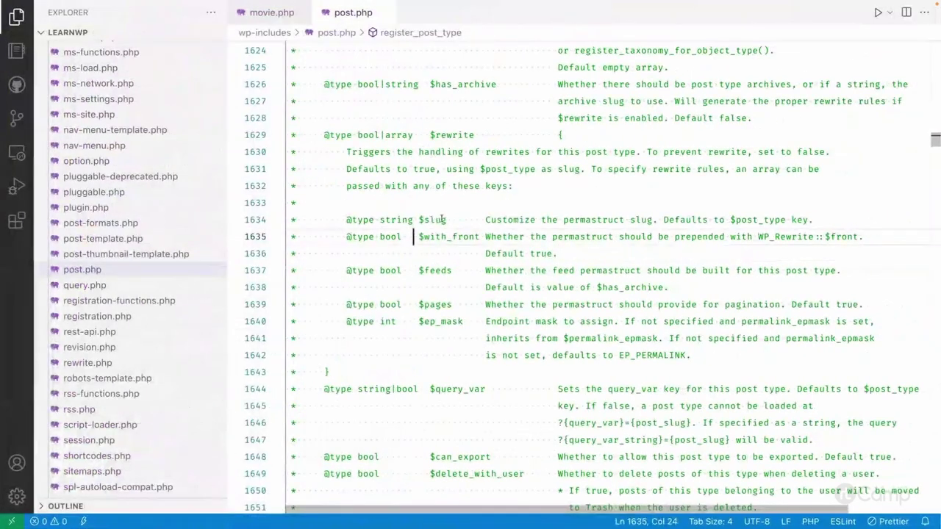
double_click(434, 219)
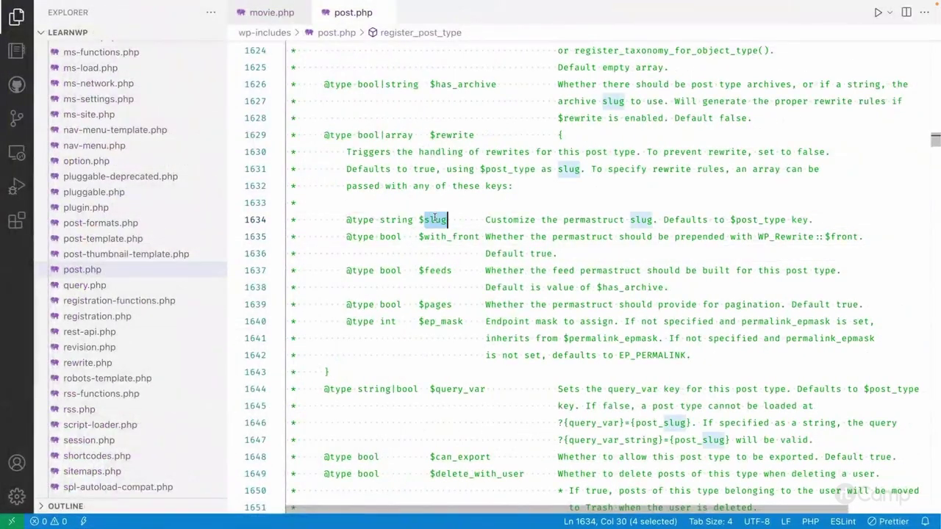
left_click(449, 236)
double_click(429, 220)
Step: In movie.php, replace line 44's 'rewrite' => true with an empty multi-line array( )
left_click(272, 12)
scroll(418, 317, "down", 8)
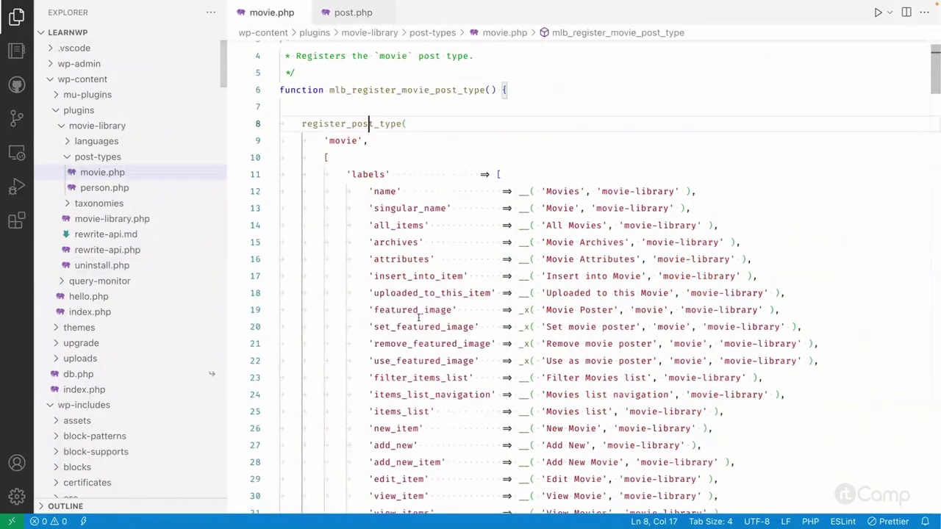
scroll(418, 317, "down", 2)
left_click(502, 281)
double_click(503, 281)
key("BackSpace")
type("array")
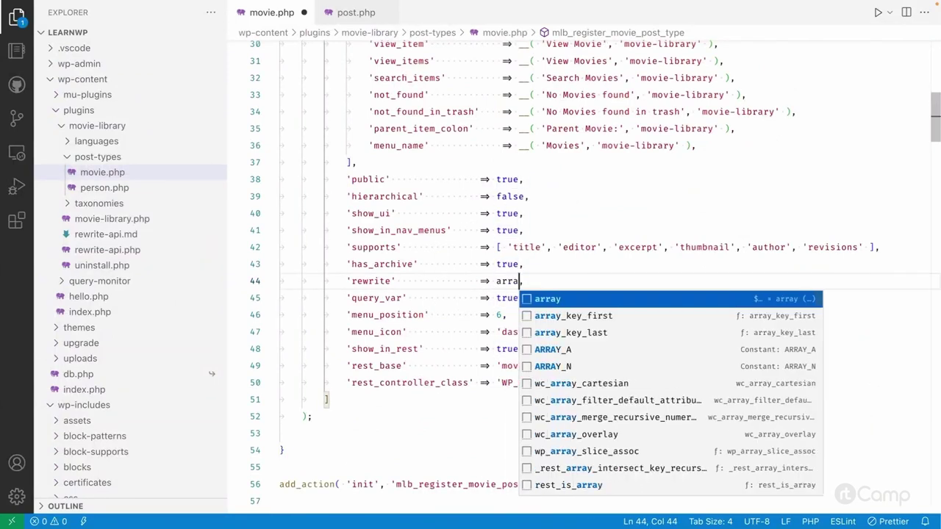
type("(")
key("Return")
key("ctrl+z")
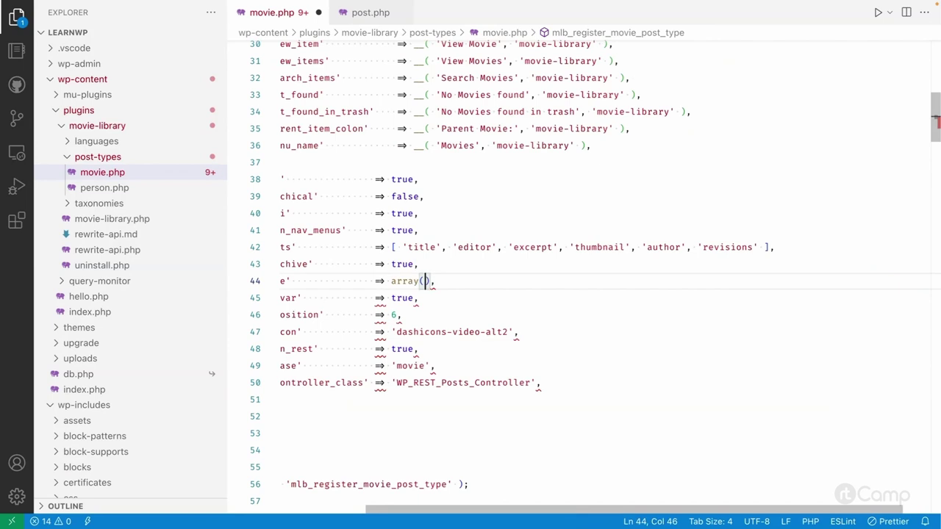
key("Return")
Step: Add 'slug' => 'movie' and 'with_front' => false entries inside the rewrite array
type("'")
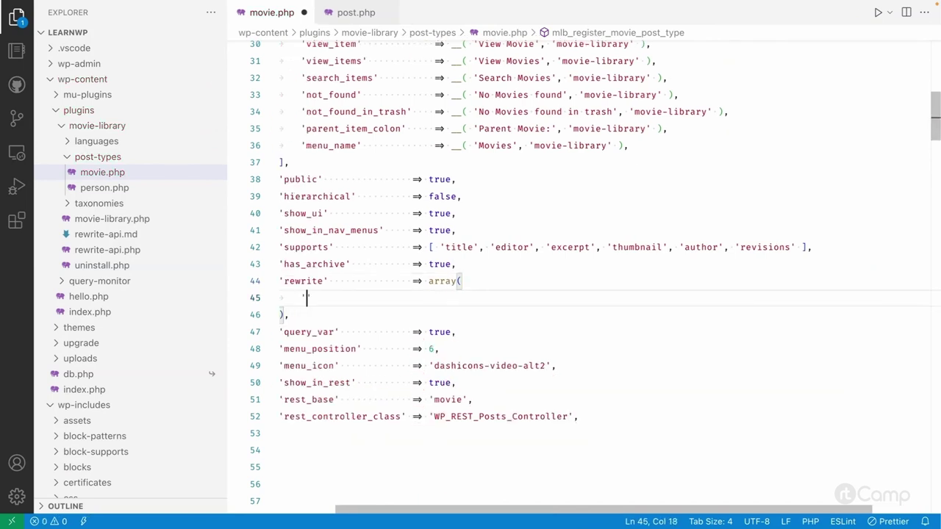
scroll(581, 279, "left", 2)
type("slug' => ")
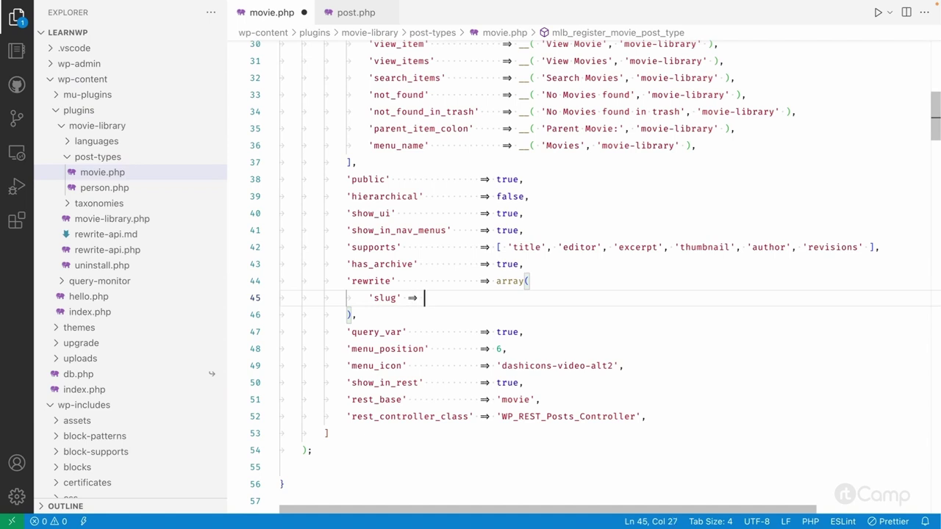
type("'movie',")
key("Home")
key("End")
key("Return")
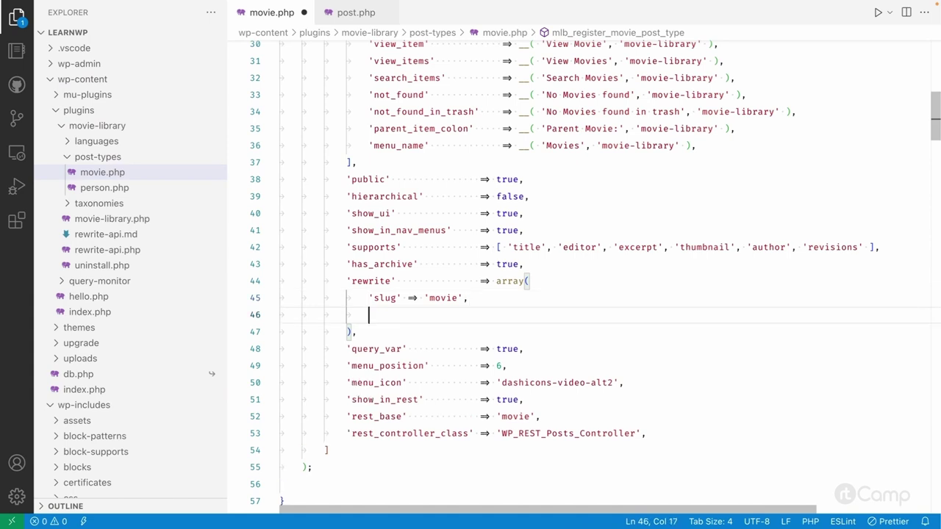
type("'w")
type("ith_")
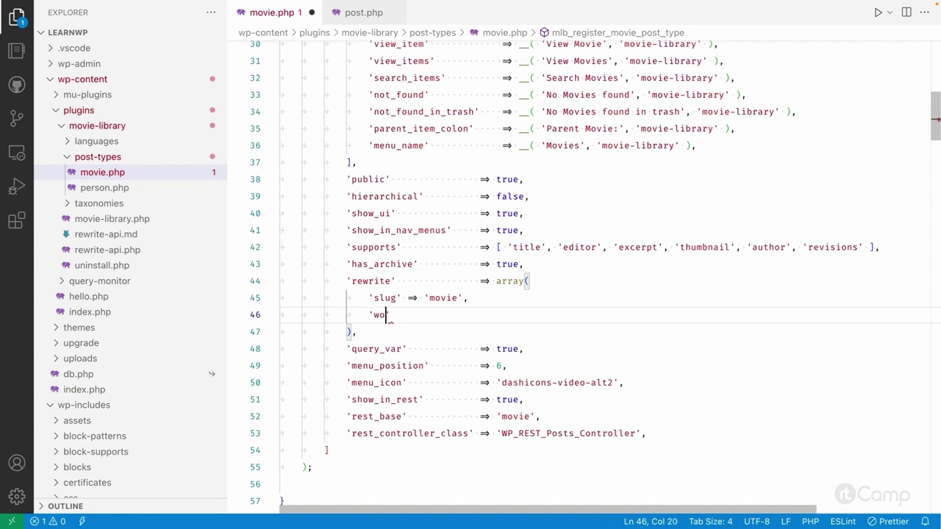
type("front'=>f")
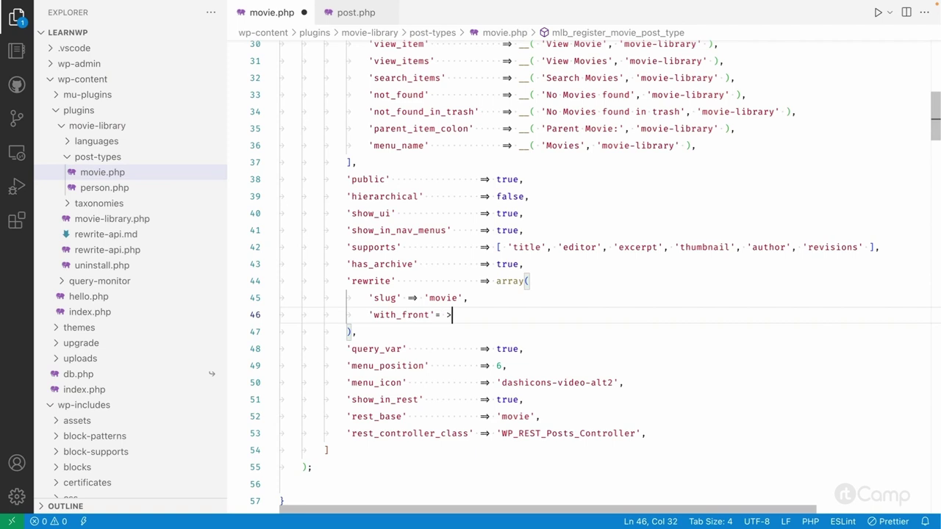
key("BackSpace")
key("BackSpace")
type("> false,")
Step: Align the rewrite array's arrows and save movie.php
key("Down")
key("Up")
key("Up")
key("Left")
key("Left")
key("Left")
key("Left")
key("Left")
key("Left")
key("Left")
key("Left")
key("Left")
key("Left")
key("Left")
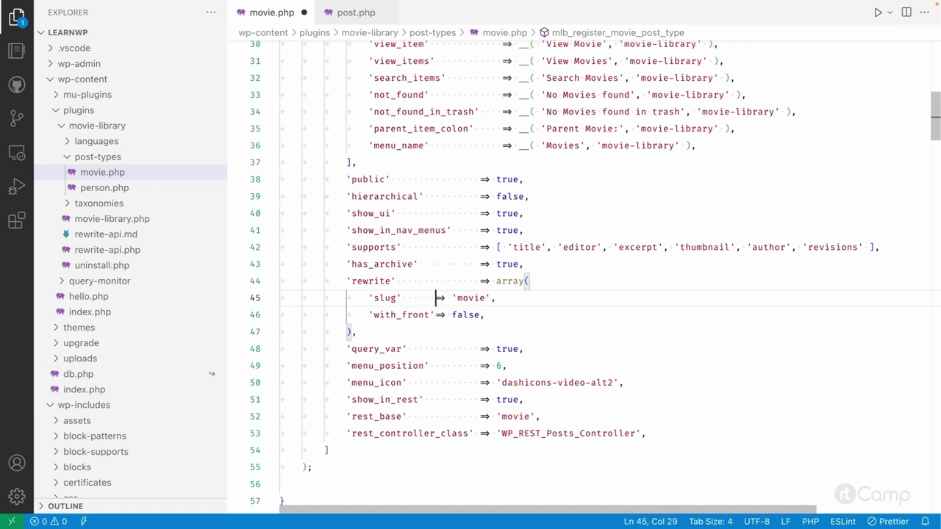
key("End")
key("ctrl+s")
key("Down")
key("Down")
key("Left")
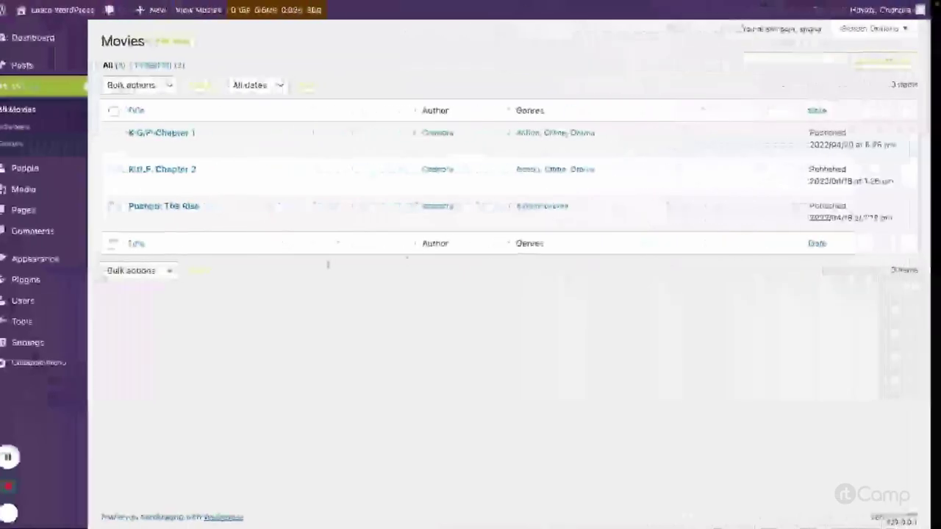
Step: Re-save Permalink Settings to refresh the rewrite rules
mouse_move(53, 352)
left_click(130, 430)
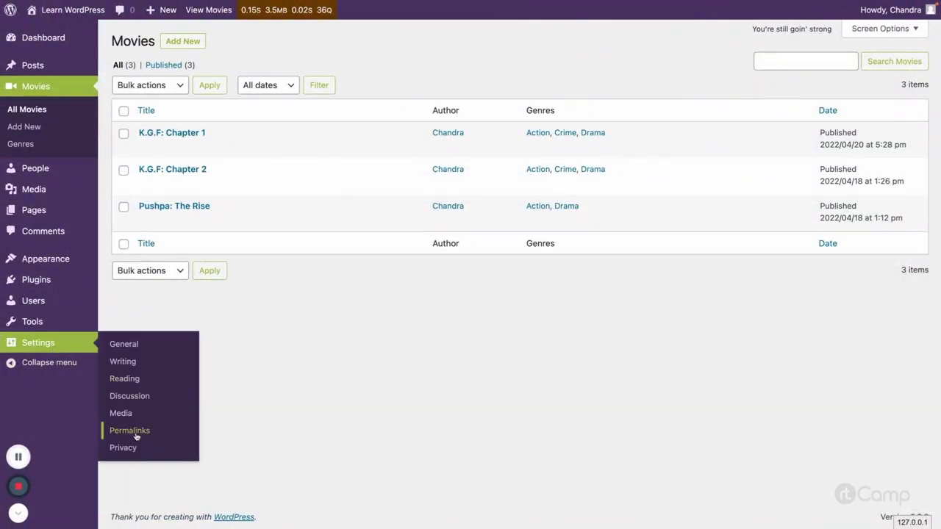
scroll(186, 373, "down", 2)
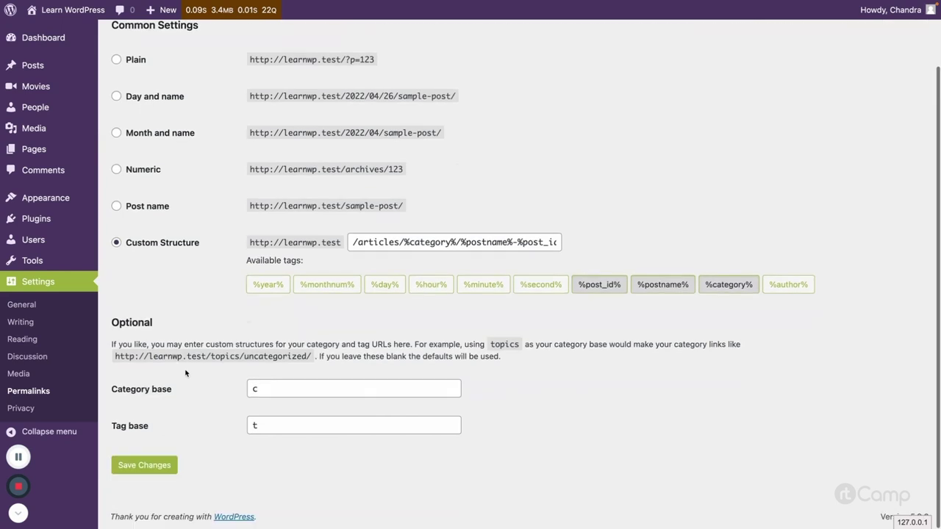
left_click(165, 466)
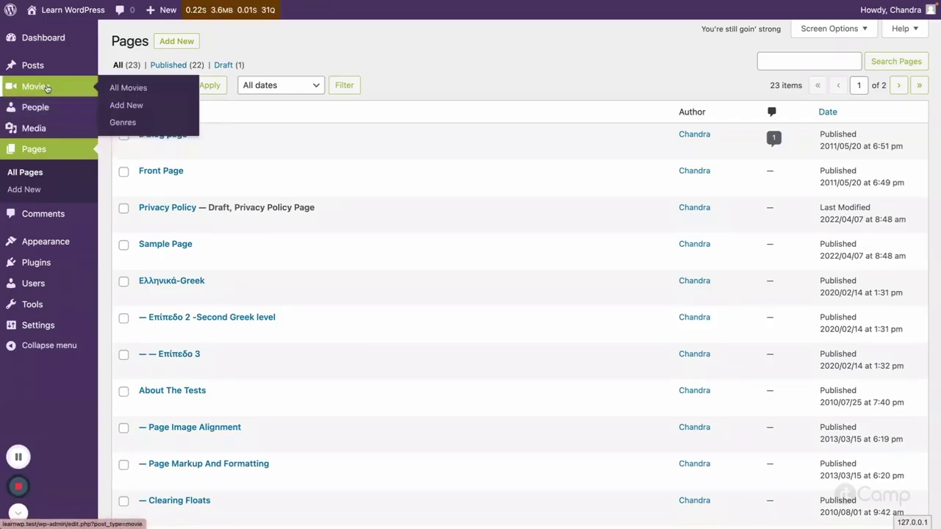
Step: View K.G.F: Chapter 1 from All Movies and check its URL now uses /movie/
left_click(47, 86)
left_click(239, 149)
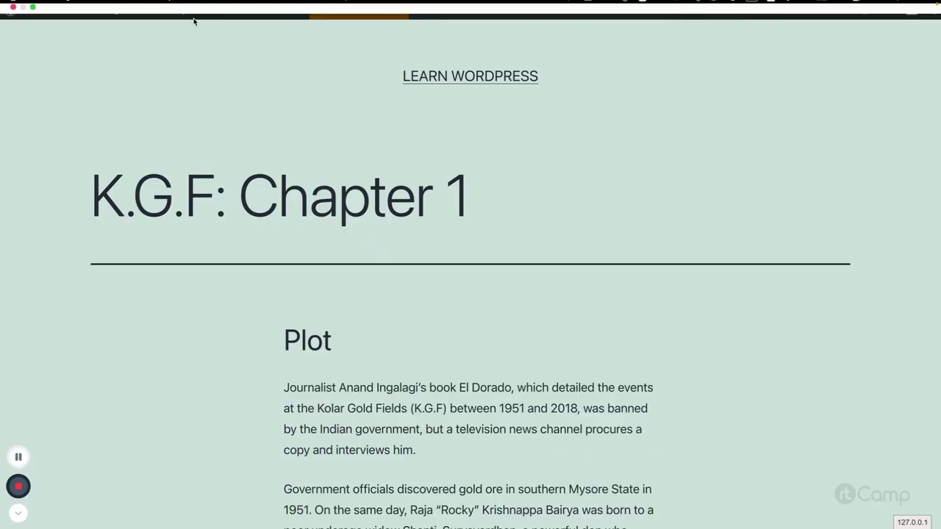
mouse_move(194, 22)
double_click(182, 55)
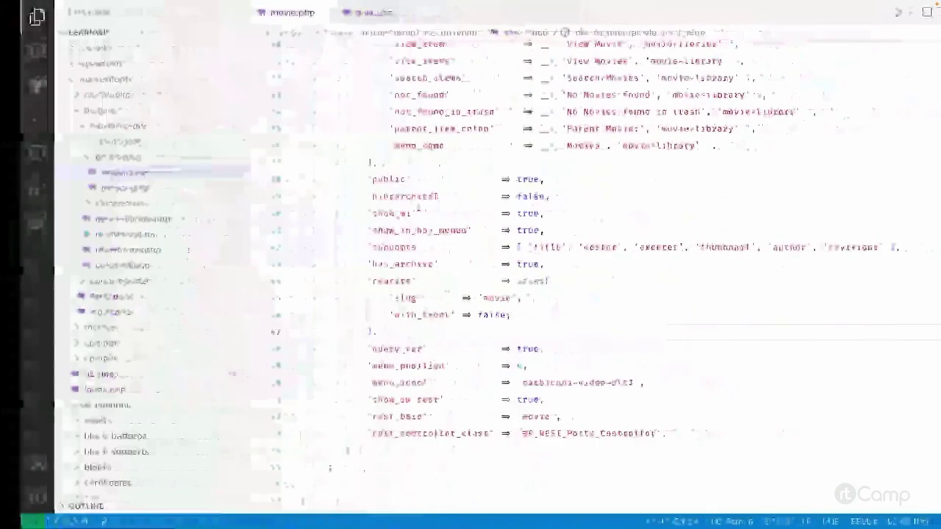
Step: Point out movie.php's rewrite array (slug 'movie', with_front false), then switch back to the browser
double_click(384, 280)
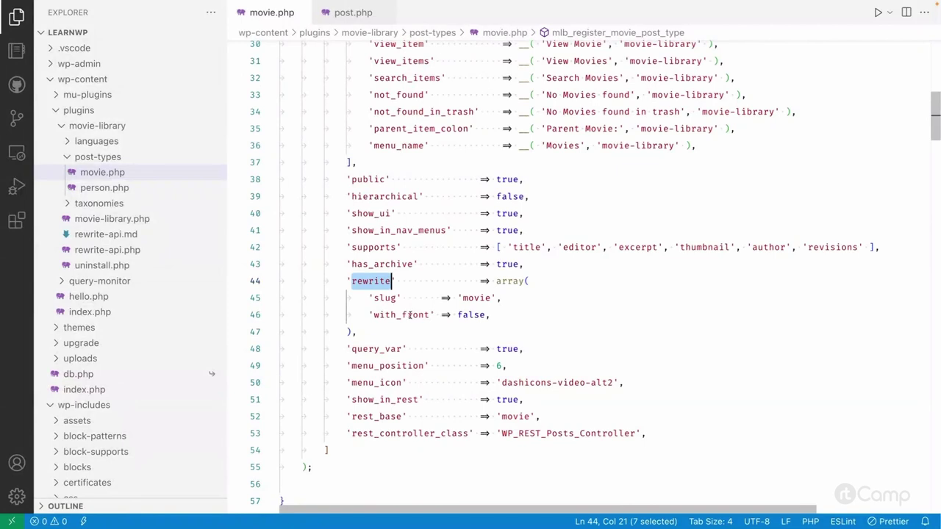
left_click(508, 320)
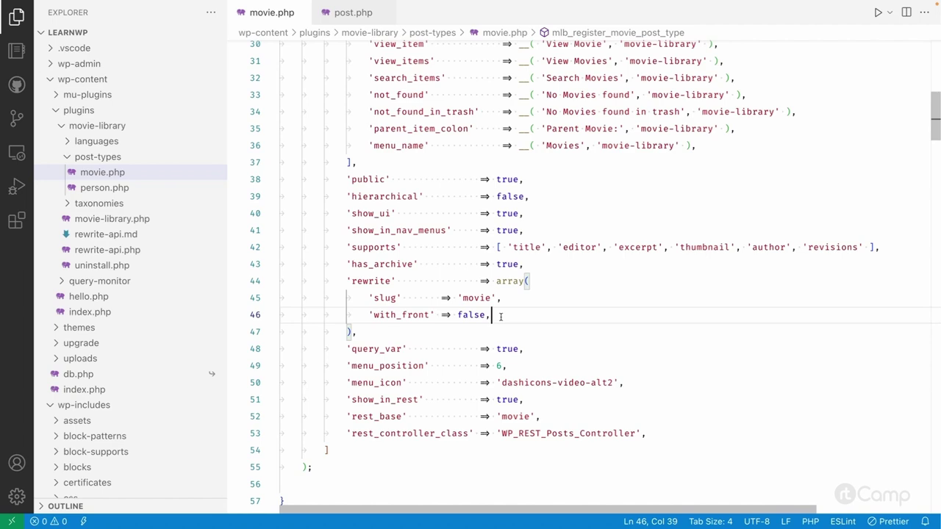
key("ctrl+Left")
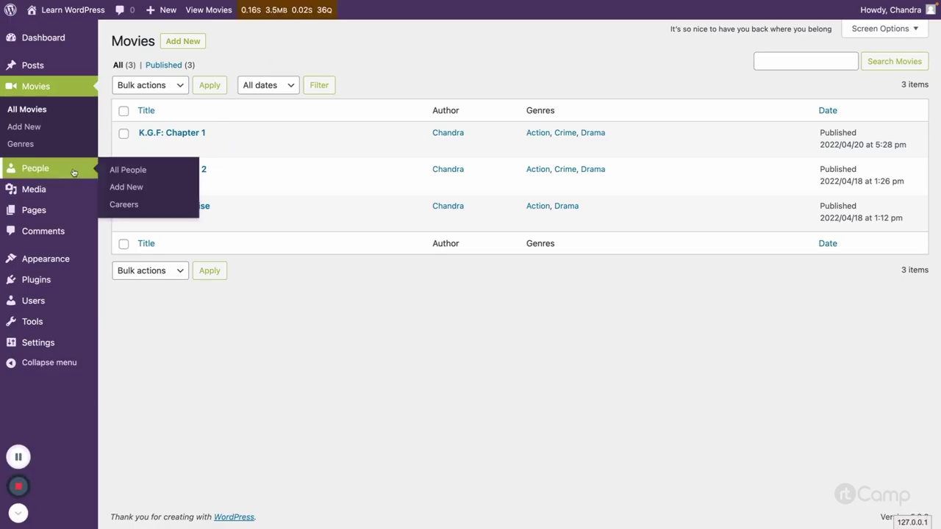
Step: From the People list, view the first person's page and check its /articles/person/ address
left_click(74, 169)
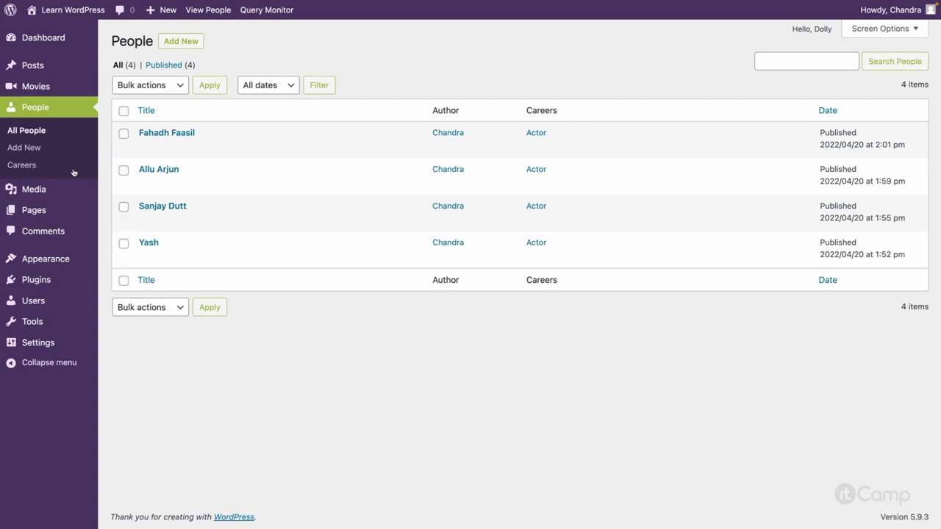
left_click(239, 147)
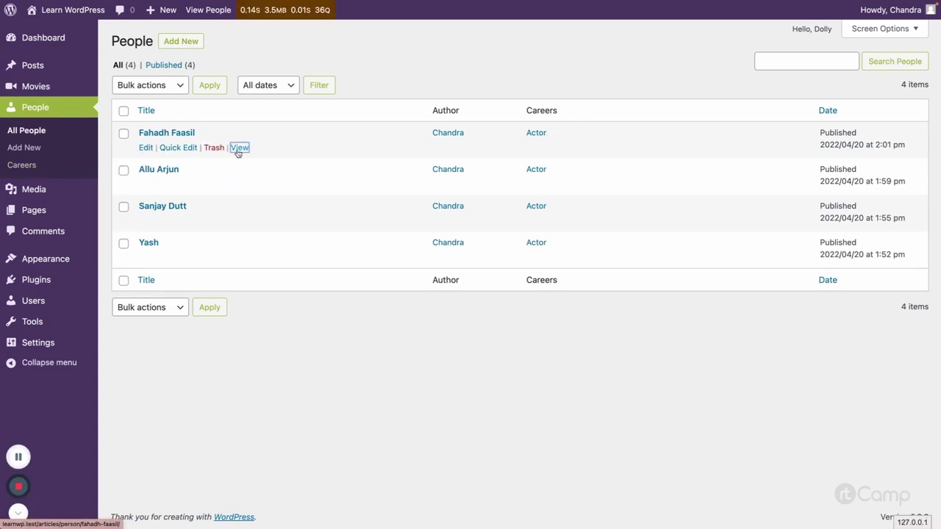
mouse_move(207, 37)
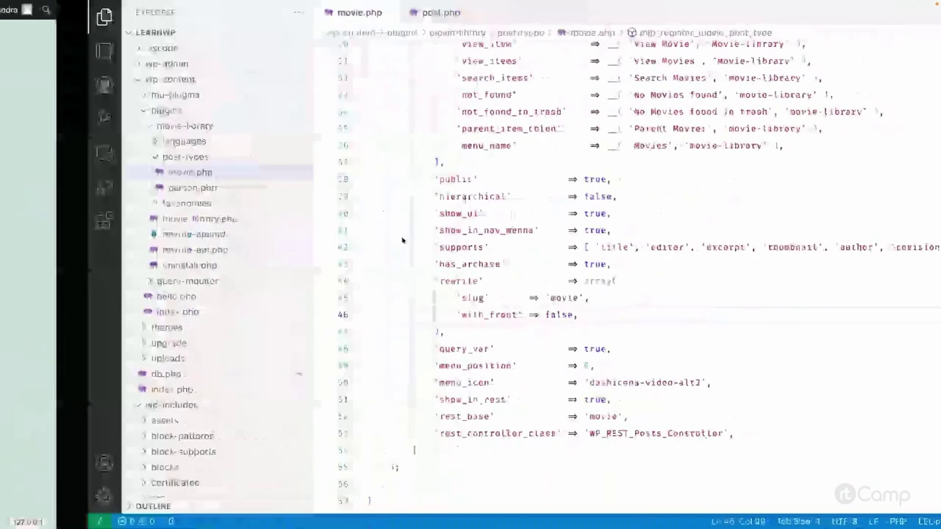
Step: In person.php, replace line 43's 'rewrite' => true with an empty multi-line array( )
left_click(147, 187)
left_click(375, 214)
left_click(518, 213)
double_click(515, 213)
key("BackSpace")
type("array(")
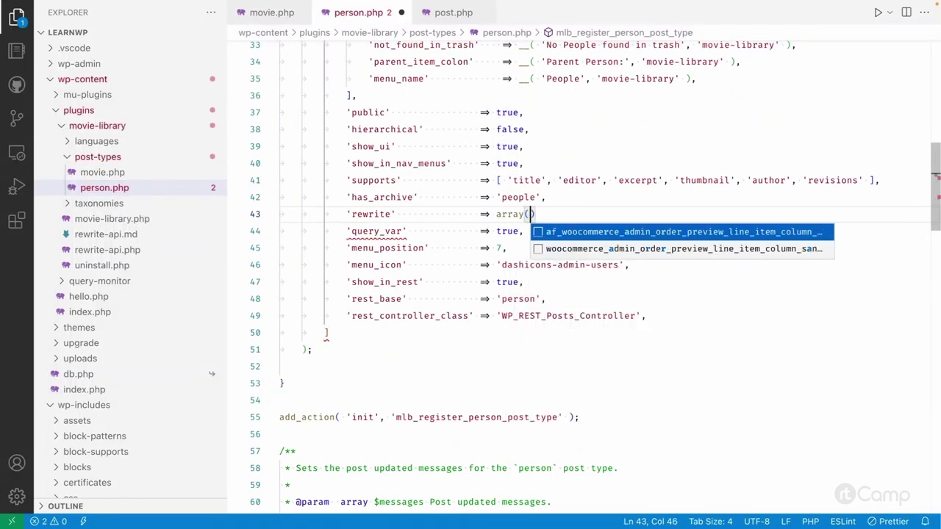
key("Escape")
key("Return")
key("Down")
type(",")
key("Up")
key("Tab")
Step: Fill the array with 'slug' => 'person' and 'with_front' => false, and save person.php
type("'slug' => 'person',")
key("Return")
type("'with_front' =>")
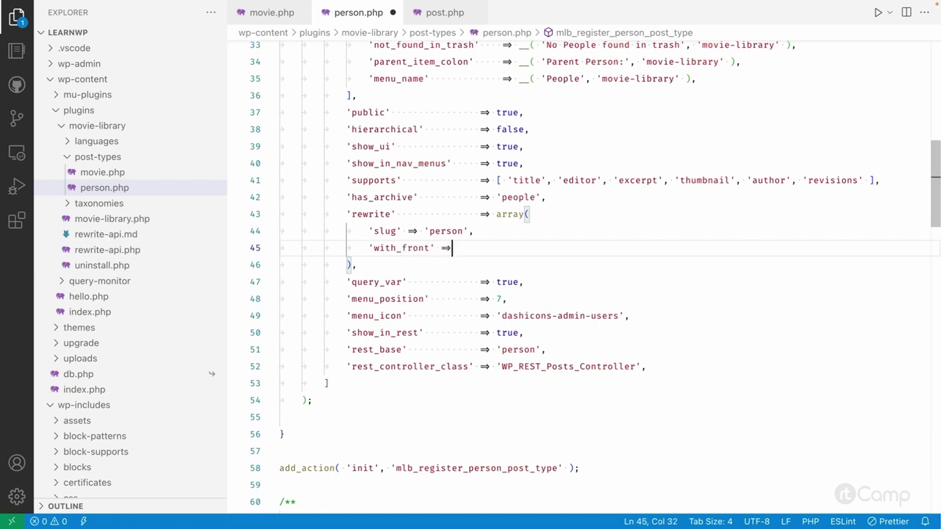
type(" false")
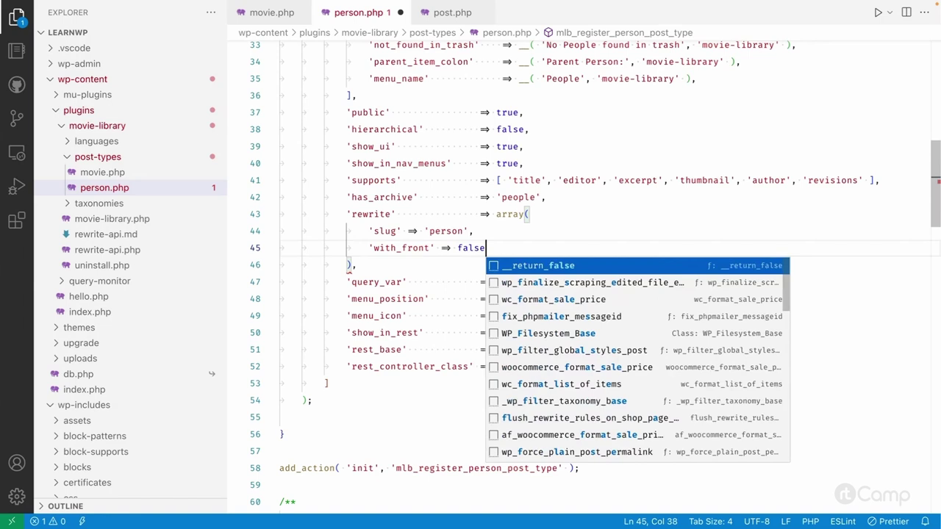
type(",")
left_click(350, 265)
key("ctrl+s")
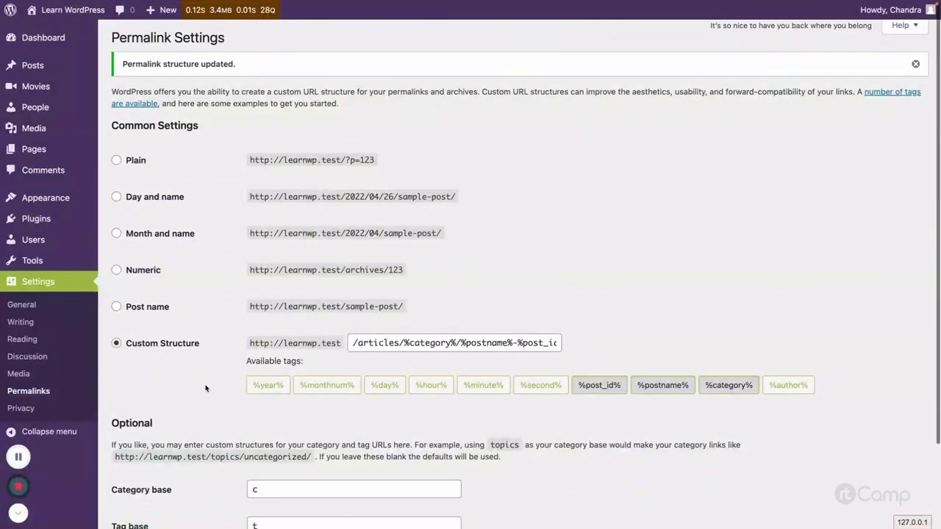
Step: Save the Permalink Settings page again to flush the rewrite rules
scroll(199, 390, "down", 3)
left_click(144, 466)
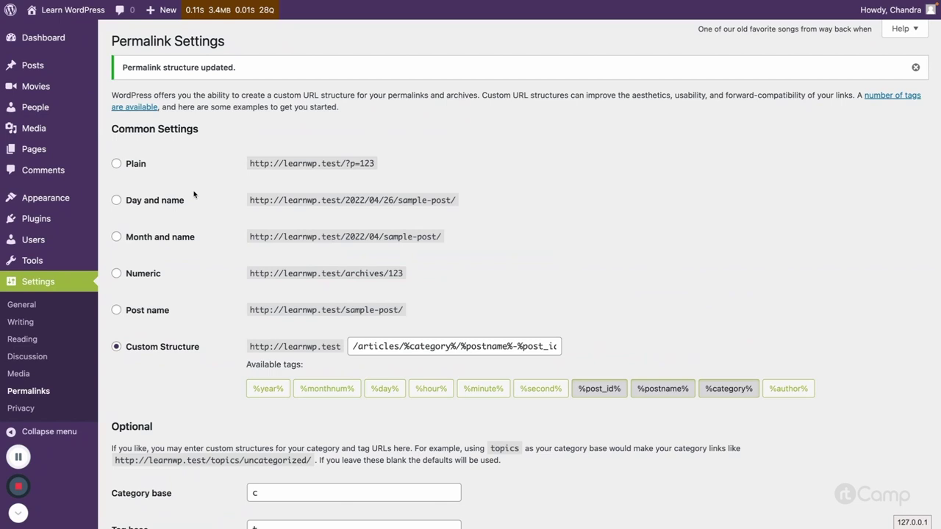
scroll(236, 382, "down", 3)
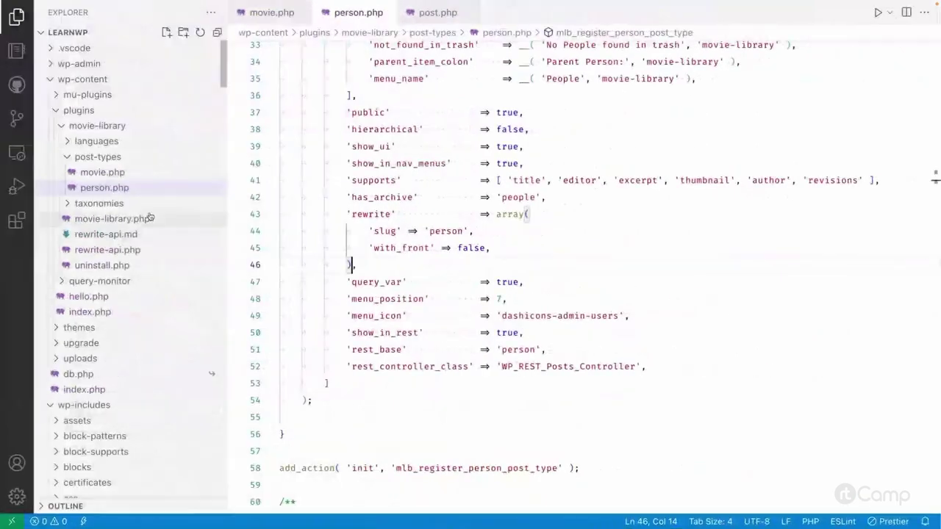
left_click(142, 221)
scroll(359, 264, "down", 1)
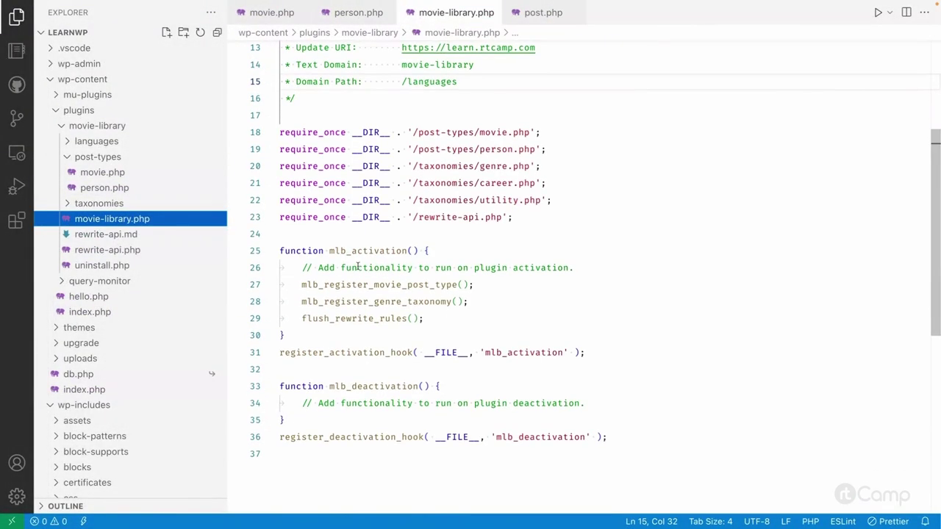
double_click(357, 250)
left_click_drag(424, 313, 351, 279)
double_click(334, 313)
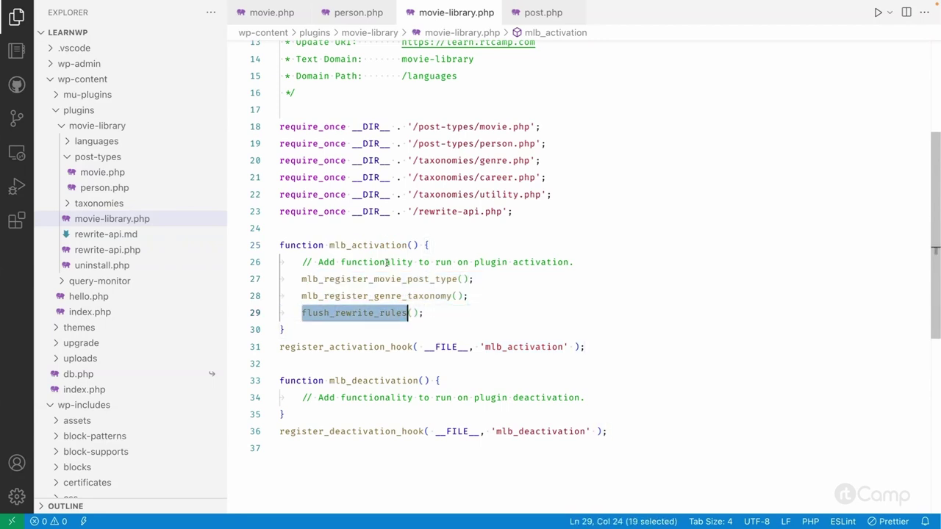
left_click_drag(480, 300, 296, 271)
left_click(378, 296)
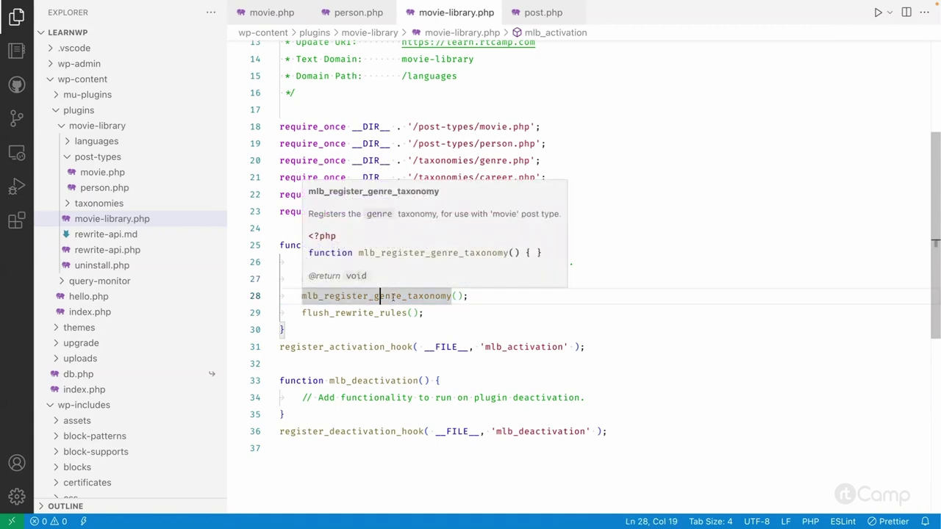
left_click(426, 312)
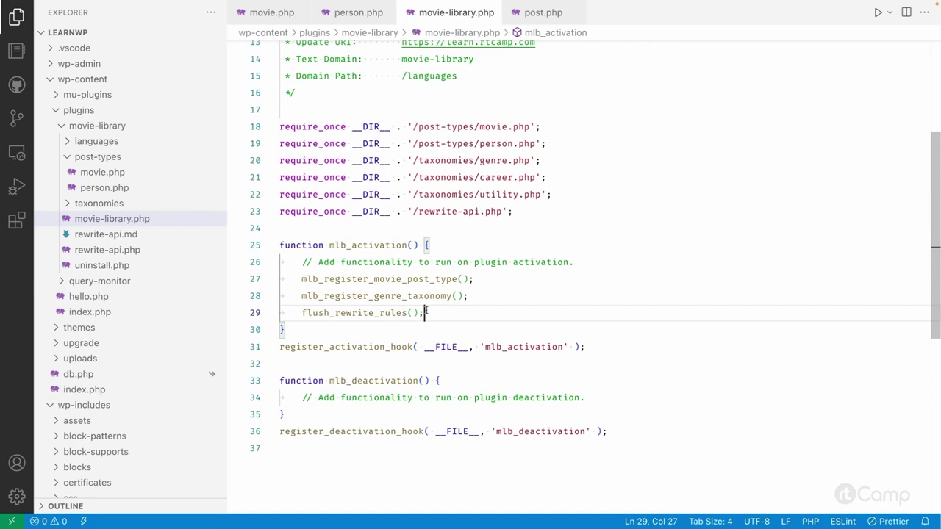
mouse_move(419, 292)
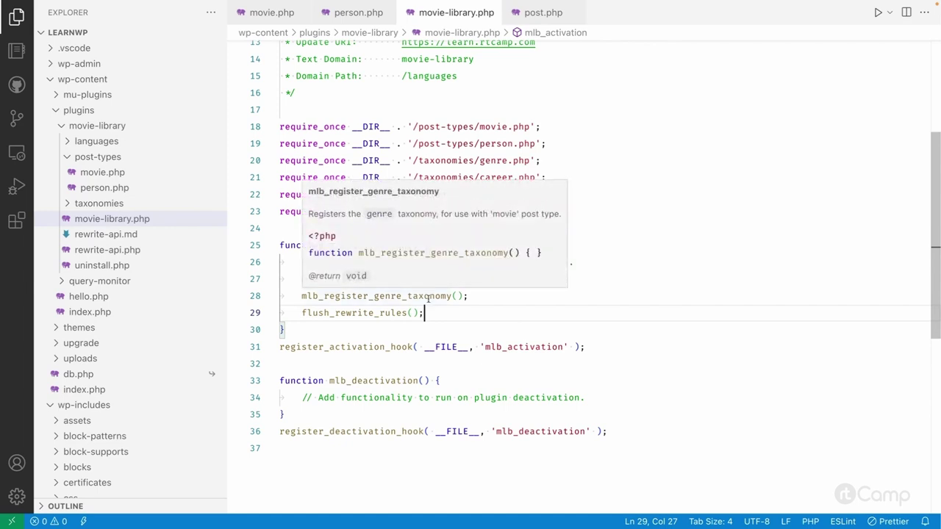
left_click_drag(471, 296, 257, 278)
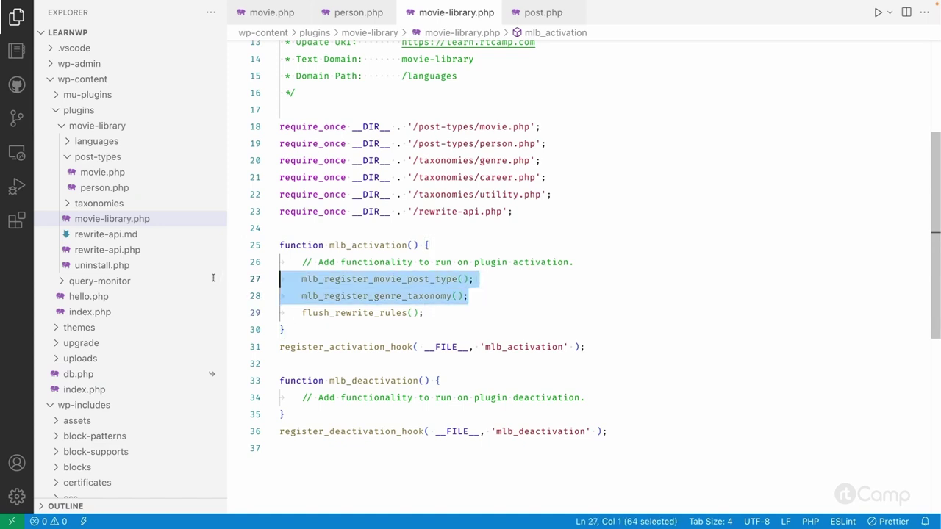
left_click(487, 307)
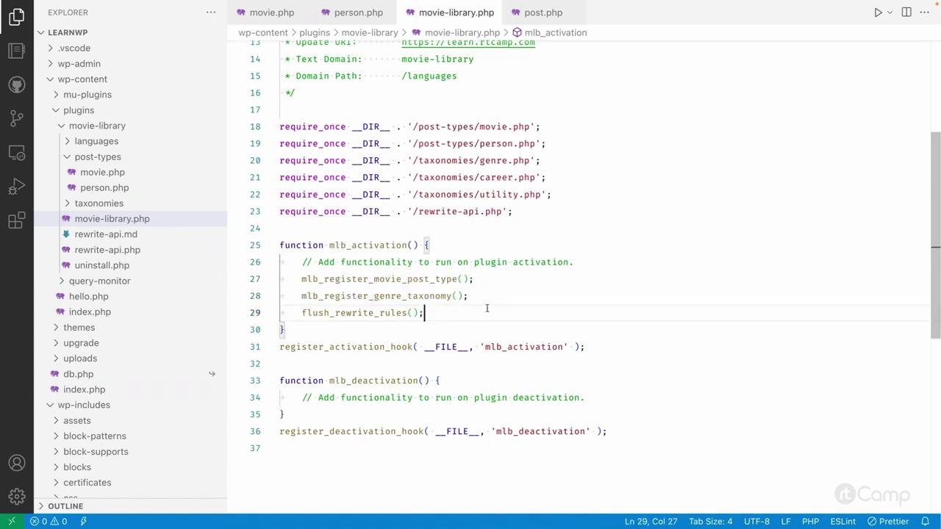
double_click(347, 315)
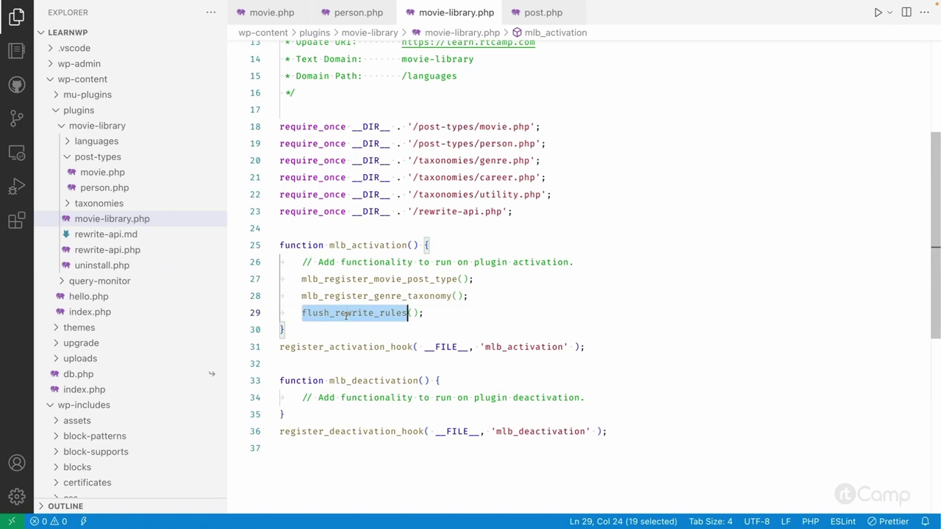
left_click(435, 312)
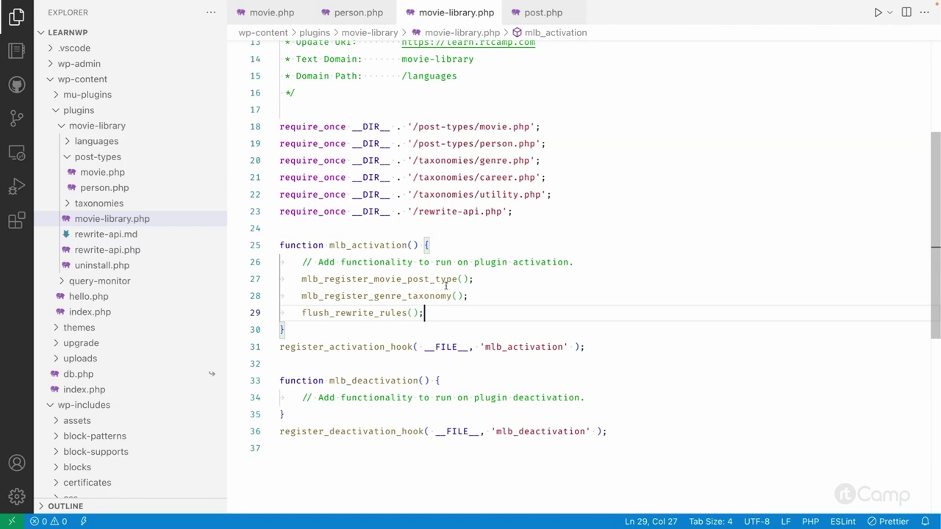
mouse_move(446, 285)
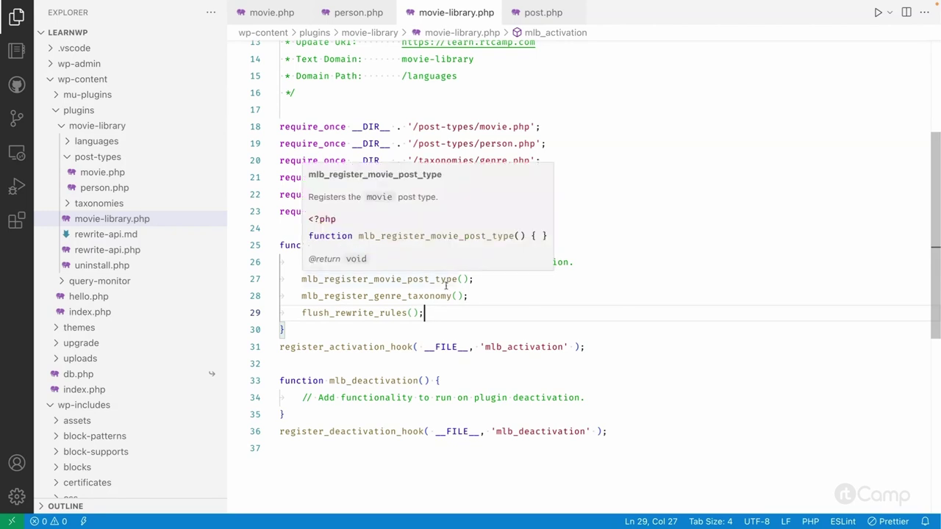
left_click(469, 280)
left_click(473, 296)
left_click(452, 313)
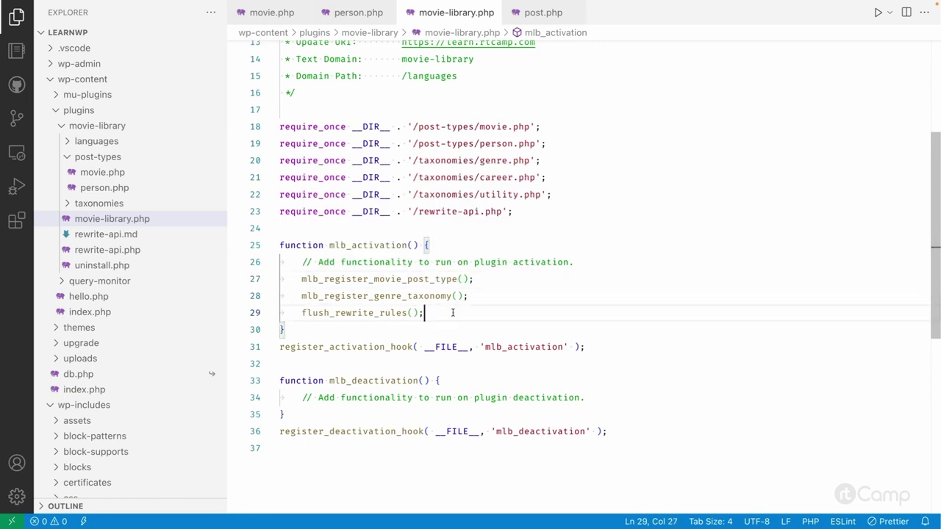
left_click(360, 24)
left_click(453, 231)
Step: Re-save permalinks, confirm the person's page loads under /person/, then go back to People
left_click(475, 232)
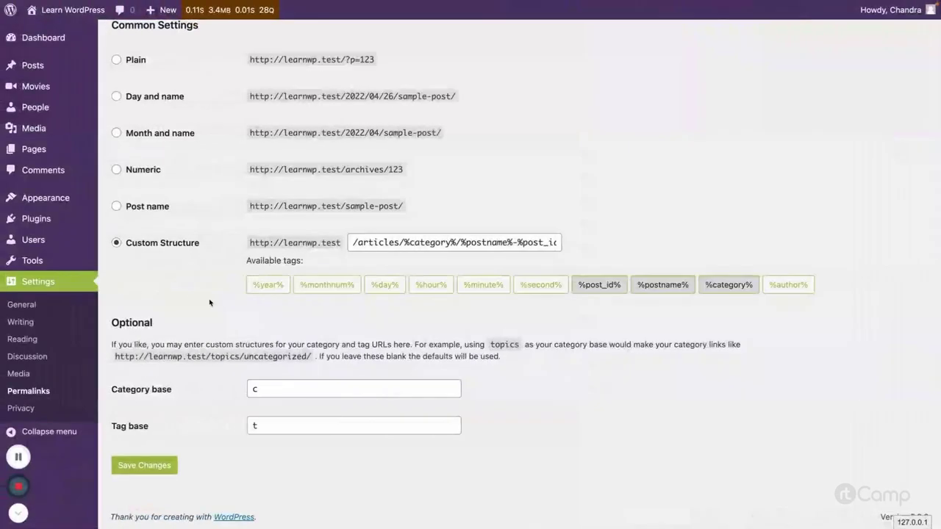
left_click(156, 474)
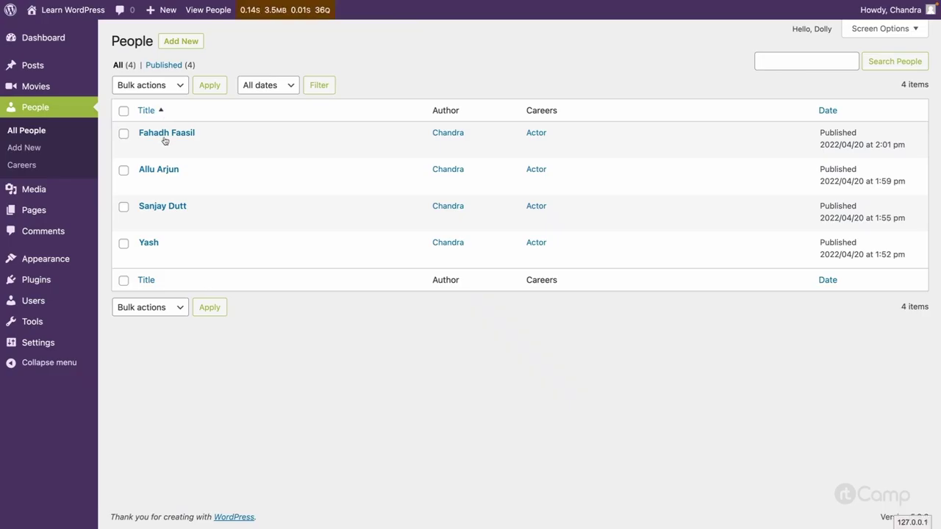
mouse_move(168, 158)
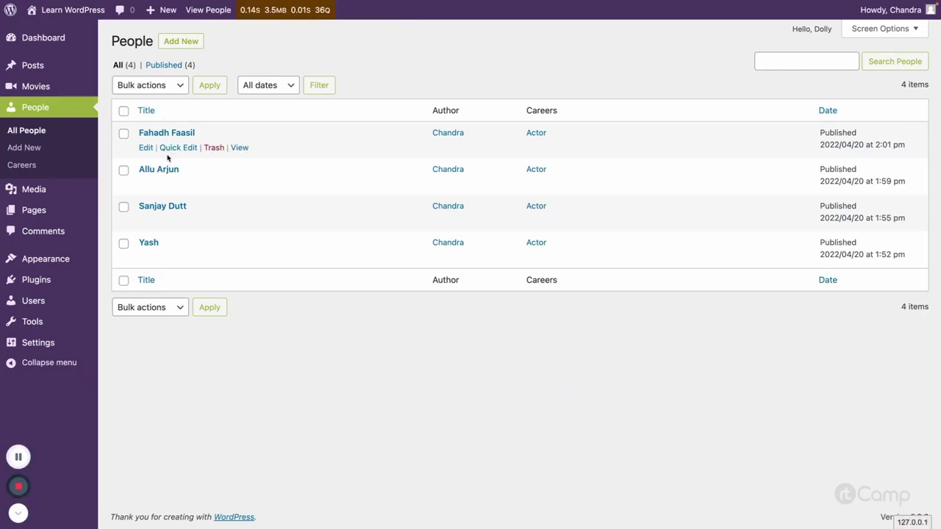
left_click(239, 148)
mouse_move(184, 27)
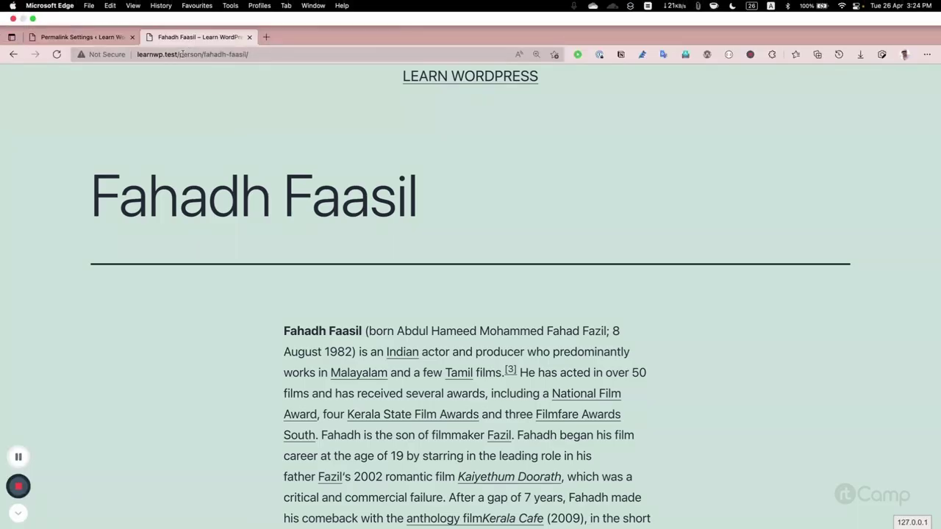
key("super+bracketleft")
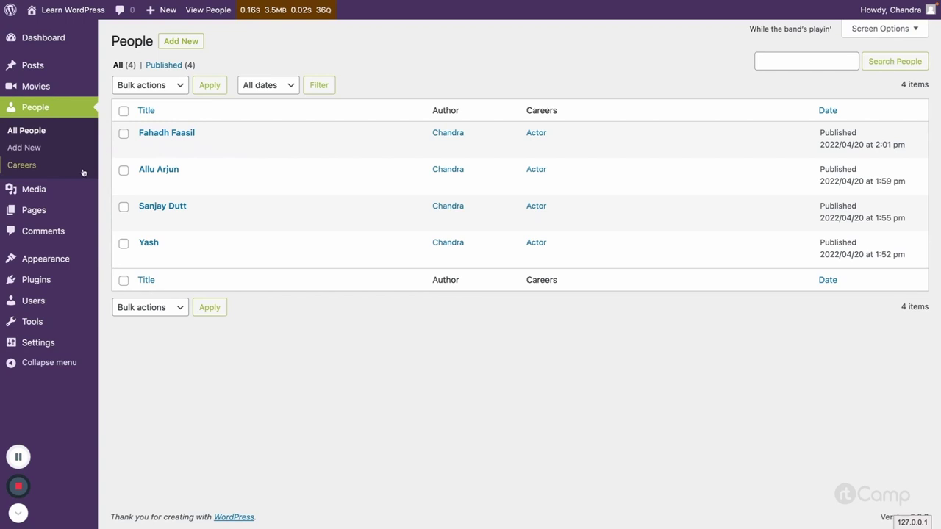